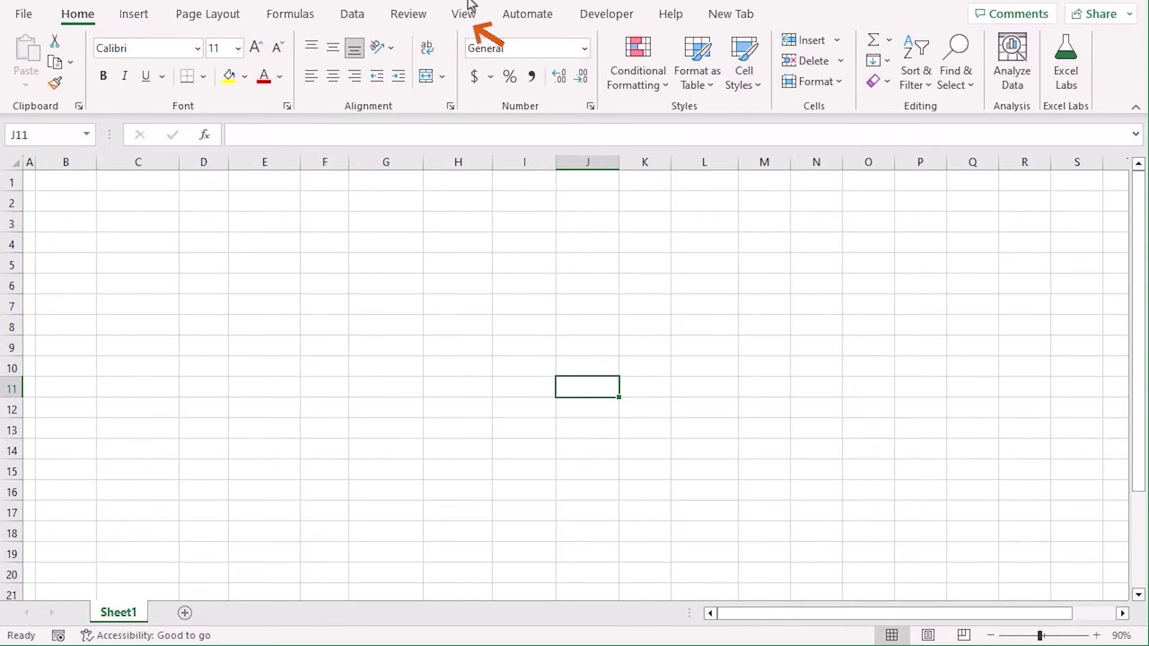
- Turn off Sheet1's gridlines from the View tab so it shows as a plain white page
click(472, 22)
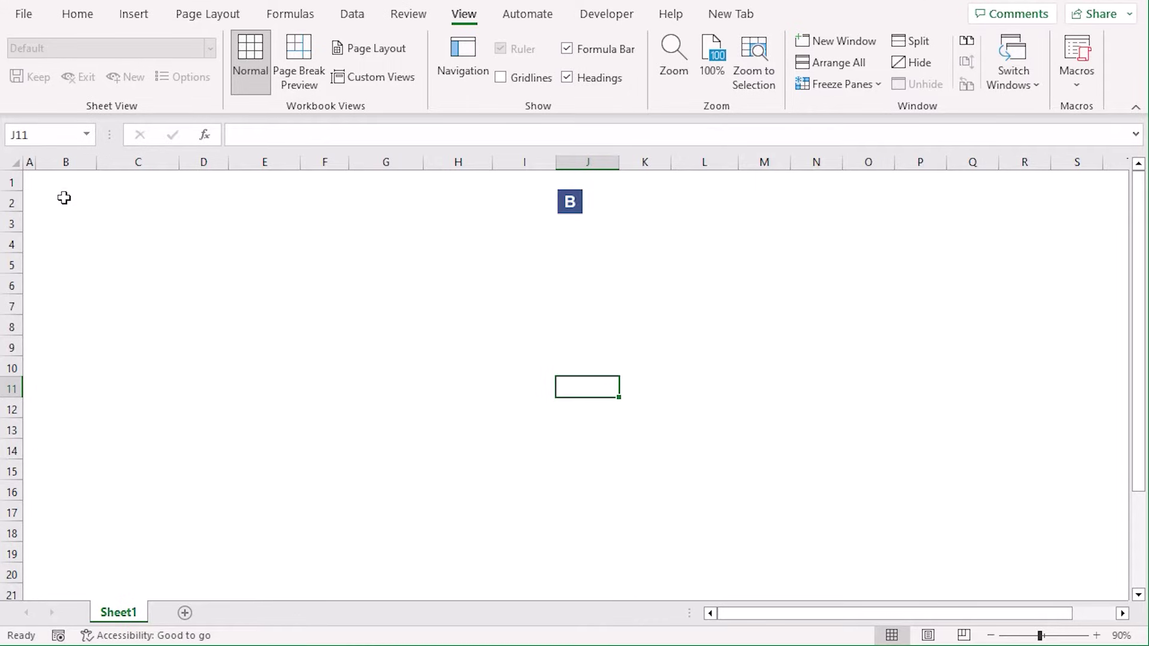
- Merge and centre B2:I2 and enter the title 'Expense Report'
drag(63, 199, 521, 195)
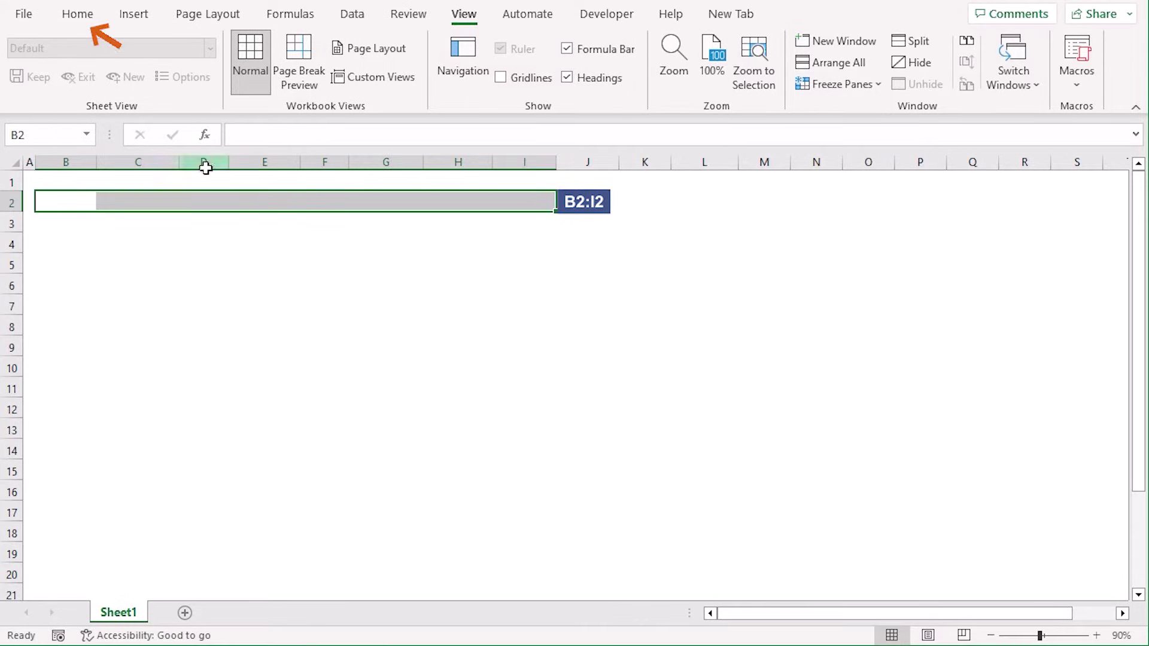
click(77, 14)
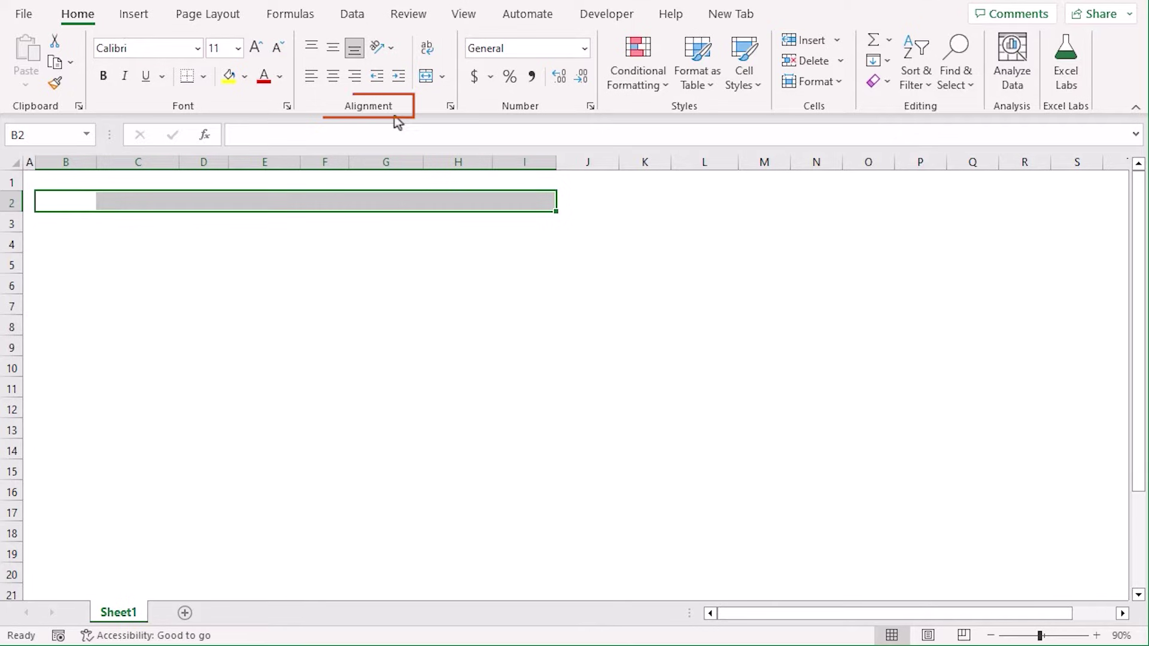
click(425, 77)
text(E)
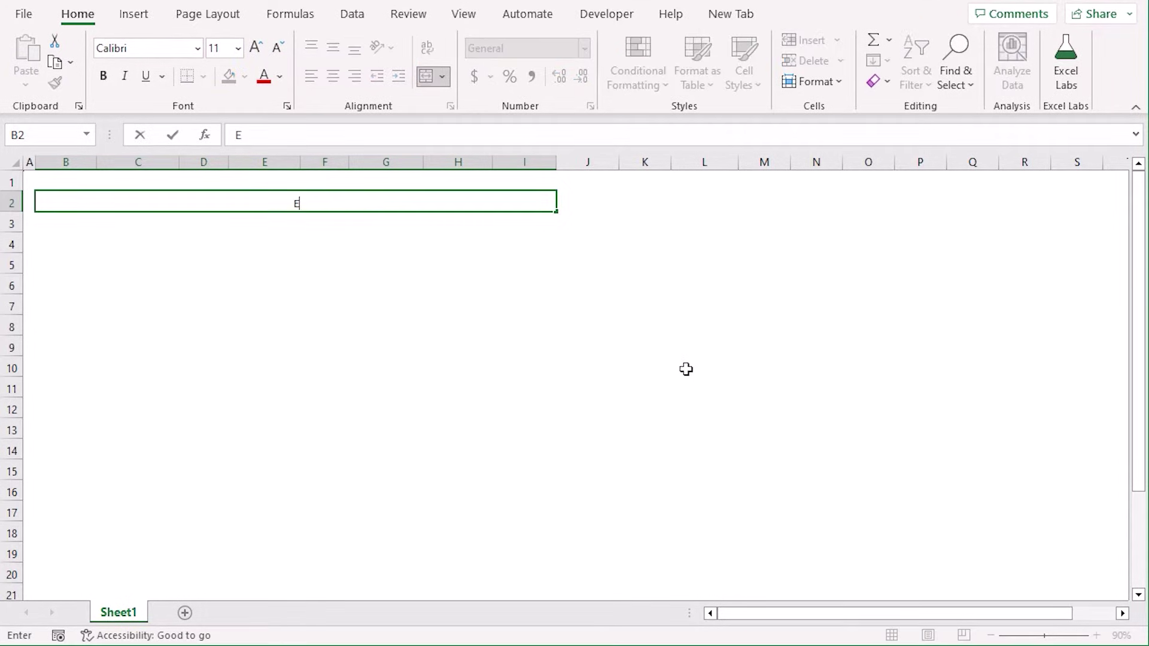
text(xpense Report)
key(Return)
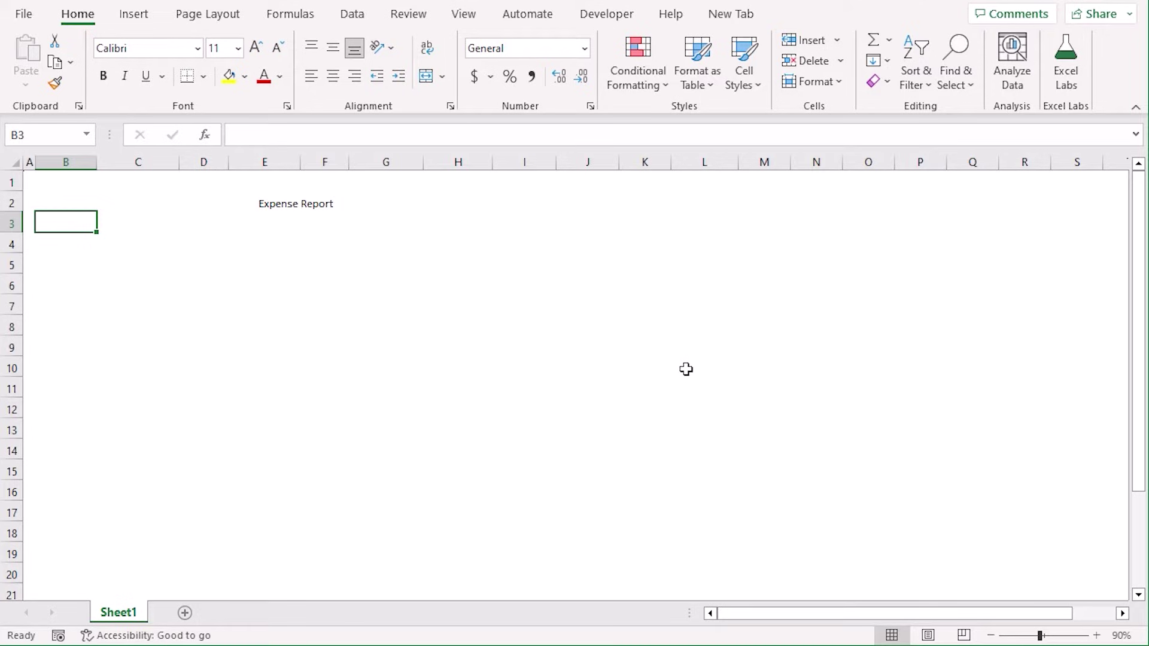
- Merge B4:C4, then paste that merged format into B5, B6, E4 and H4
drag(63, 247, 130, 245)
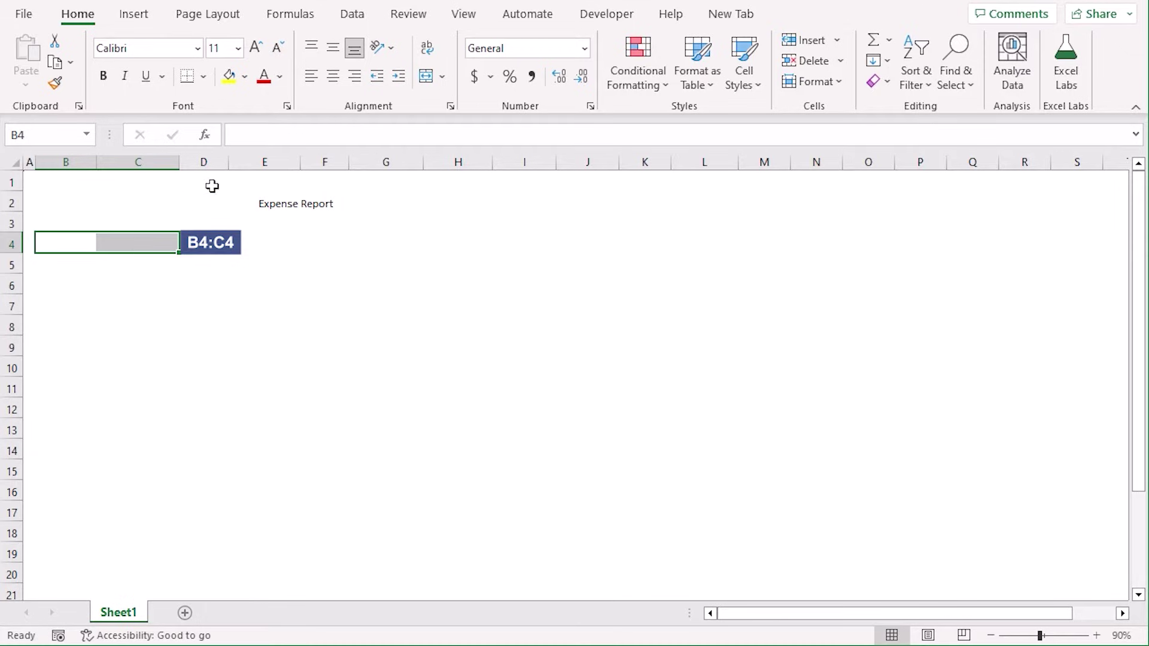
click(425, 77)
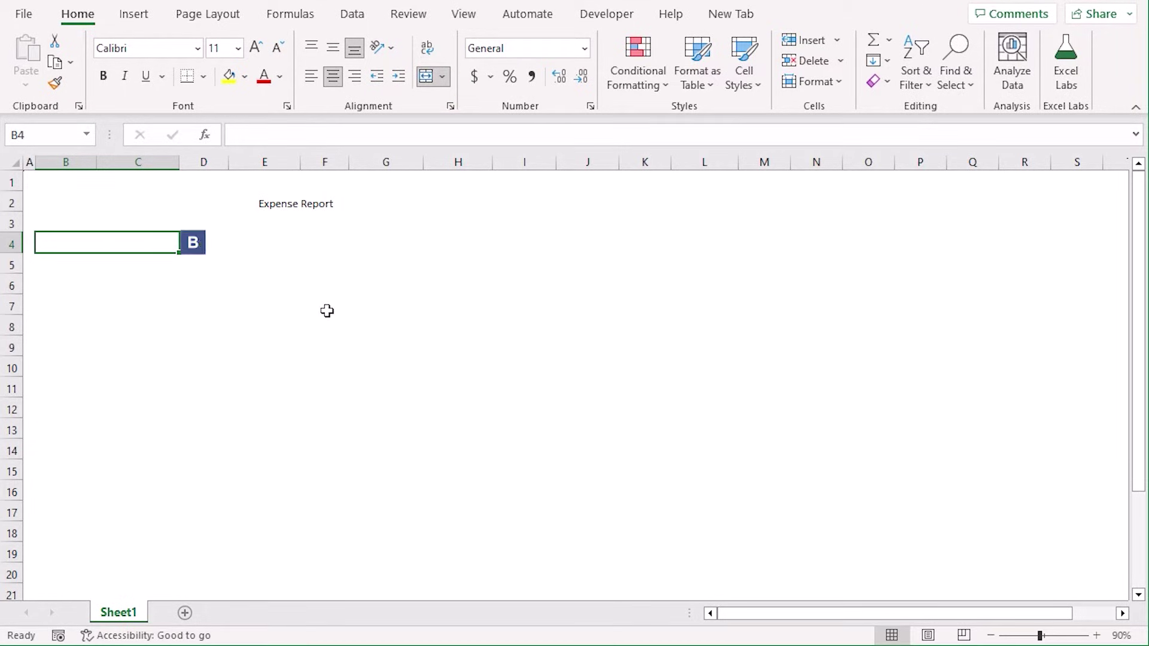
key(ctrl+c)
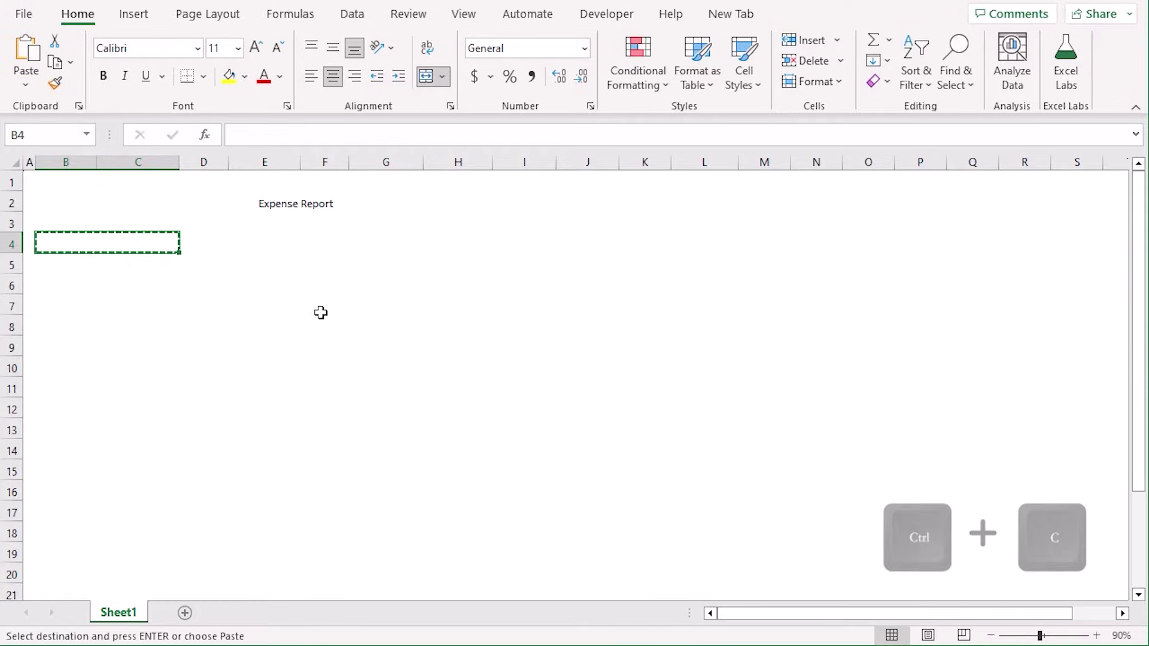
key(ctrl+v)
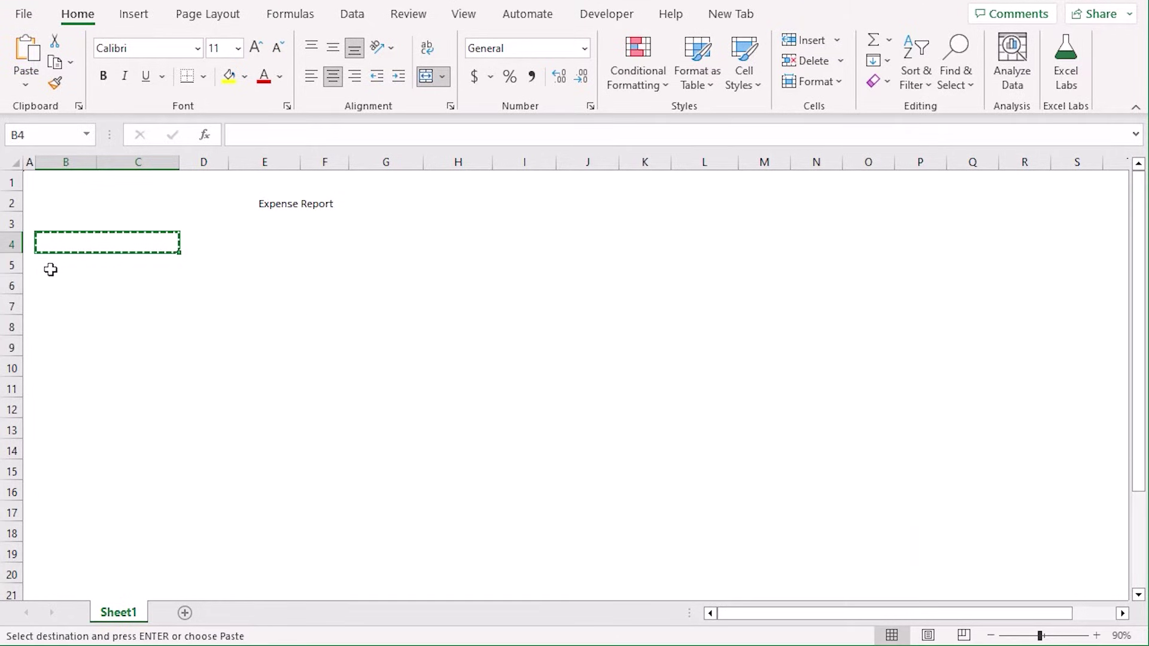
drag(47, 266, 49, 280)
key(ctrl+v)
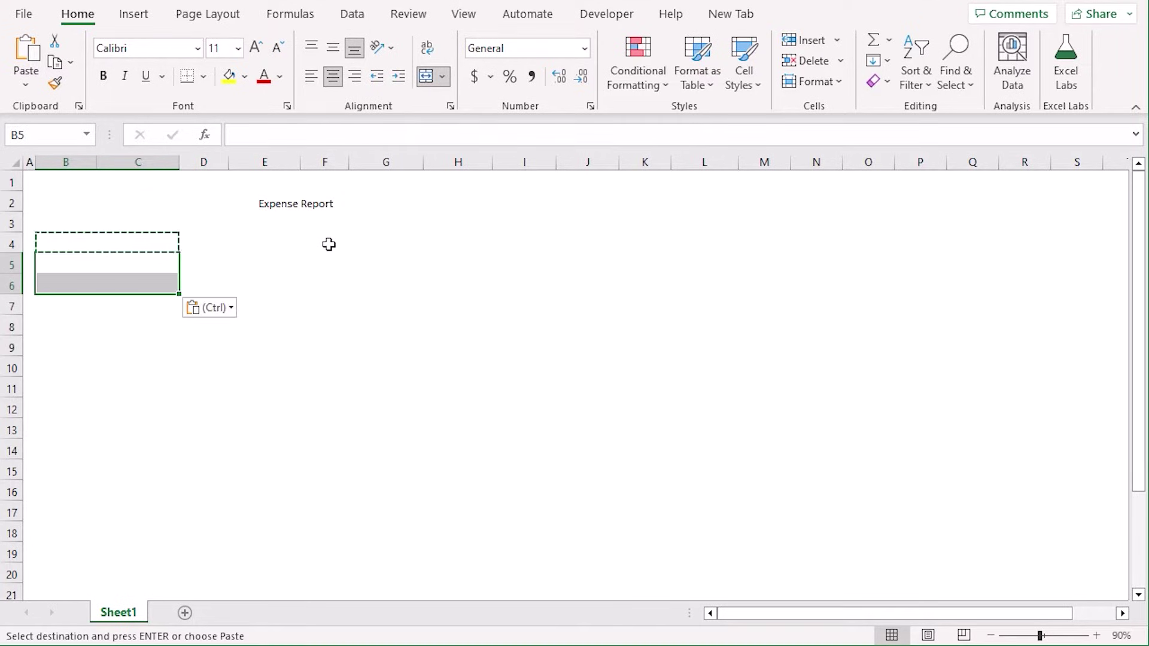
click(265, 238)
click(446, 238)
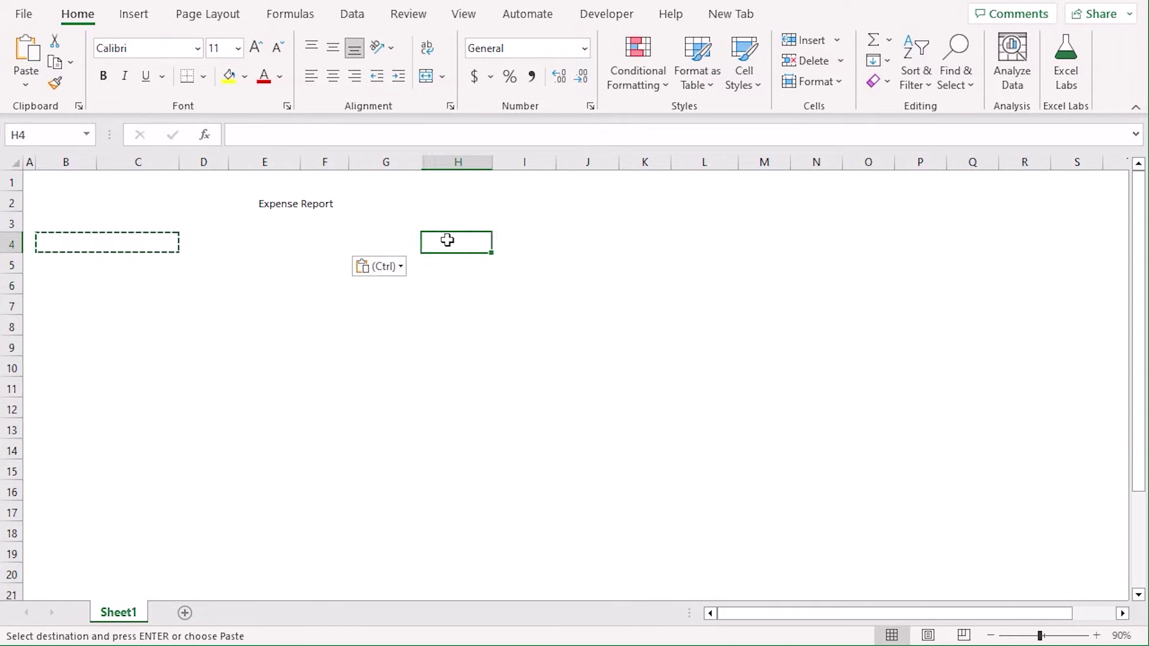
key(Return)
- Enter the labels Purpose in B4 and Employee Name in B5
click(92, 247)
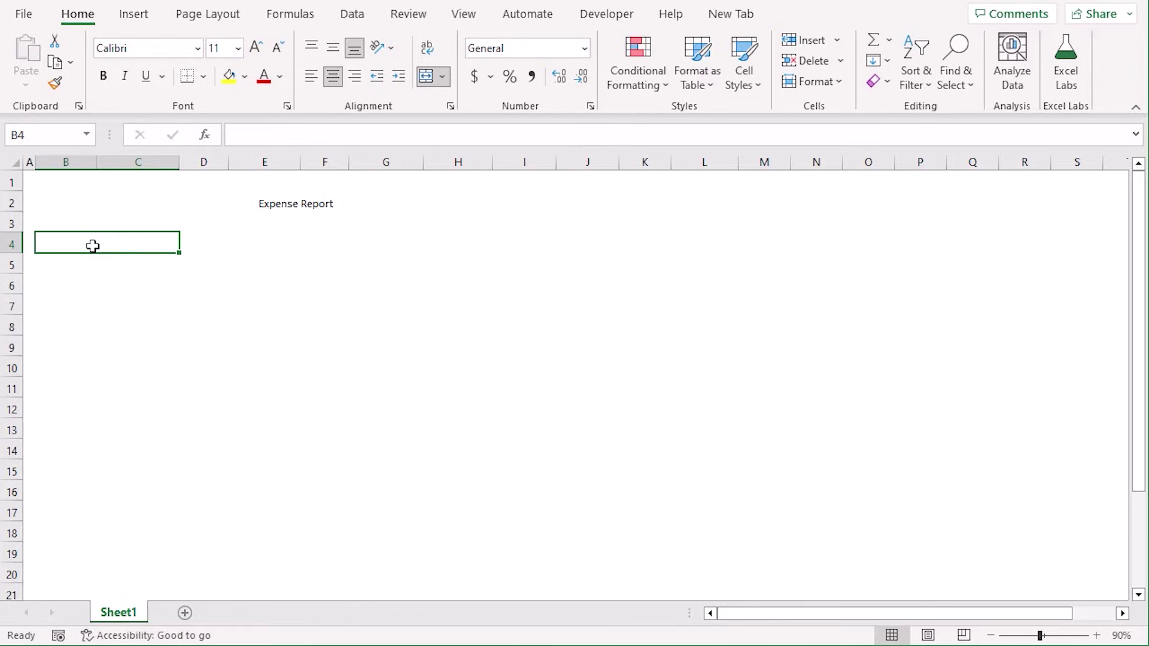
text(Purpose)
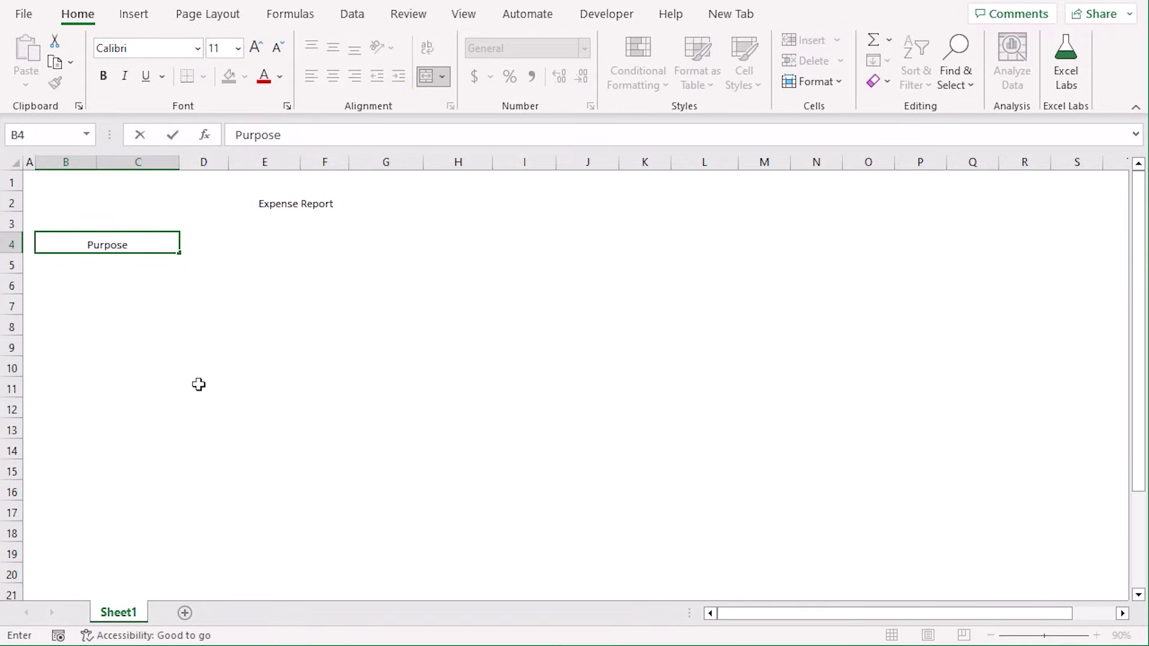
key(Return)
text(Employee )
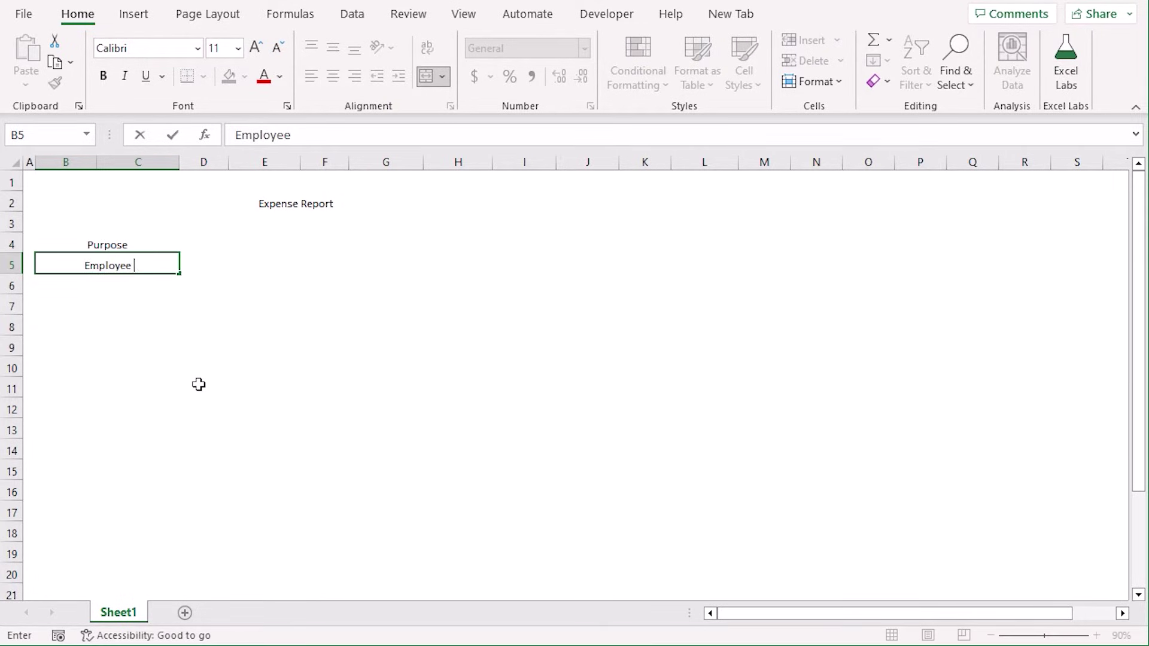
text(Name)
key(Return)
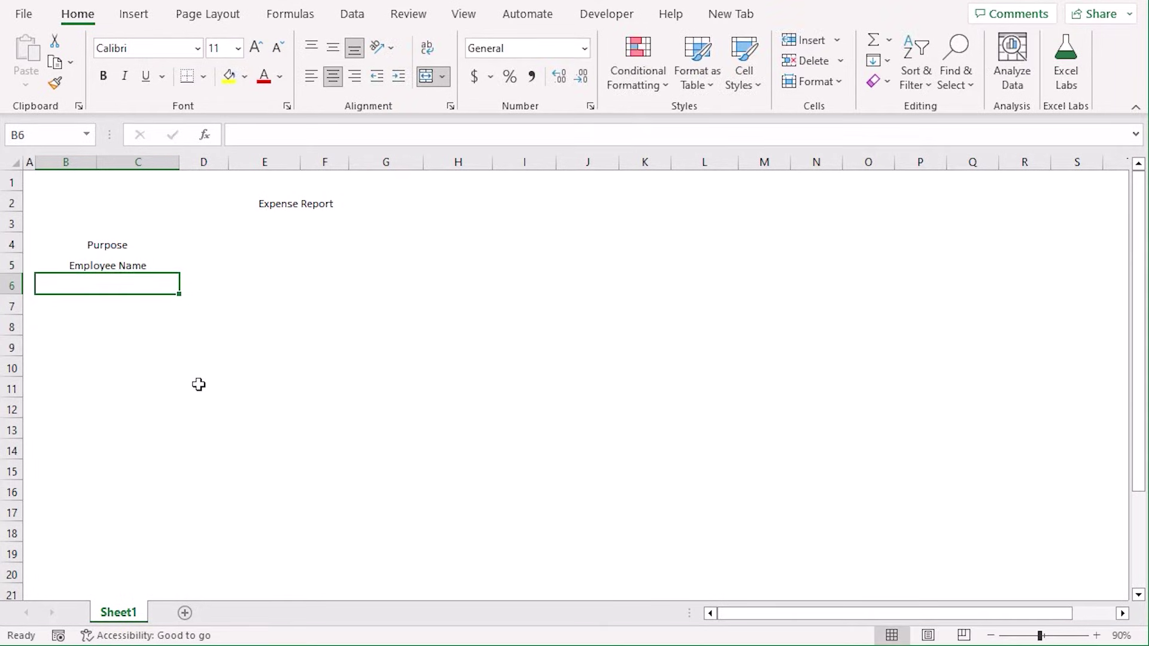
- Enter Employee ID in B6 and a colon separator in D4
text(Employee ID)
key(Return)
click(205, 246)
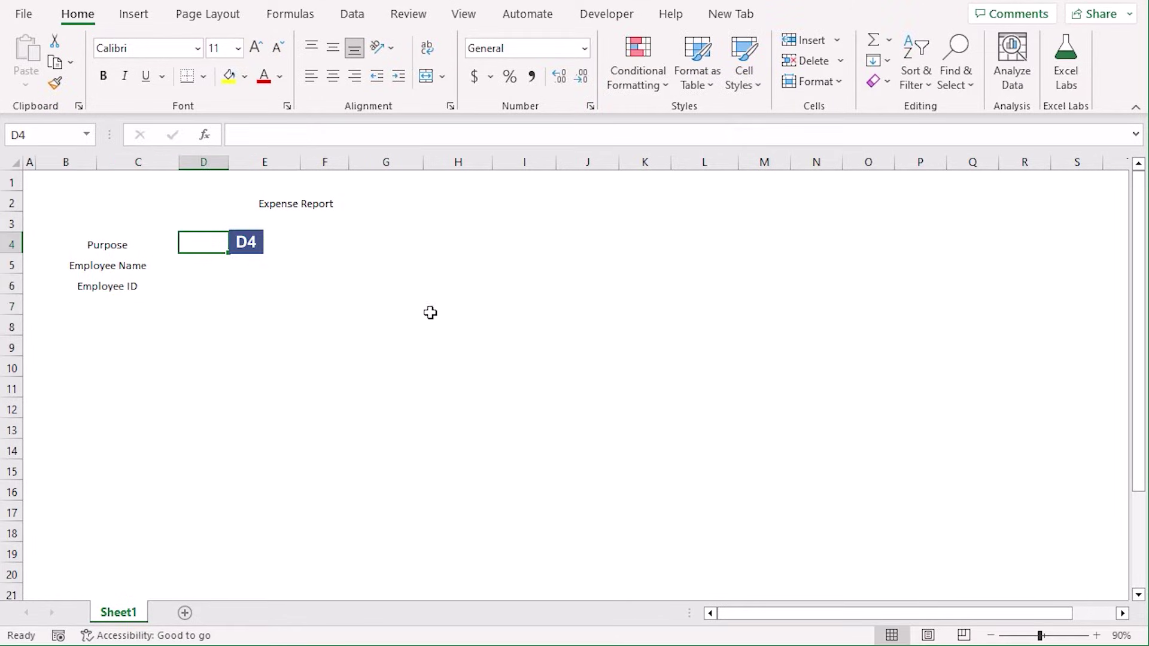
text(:)
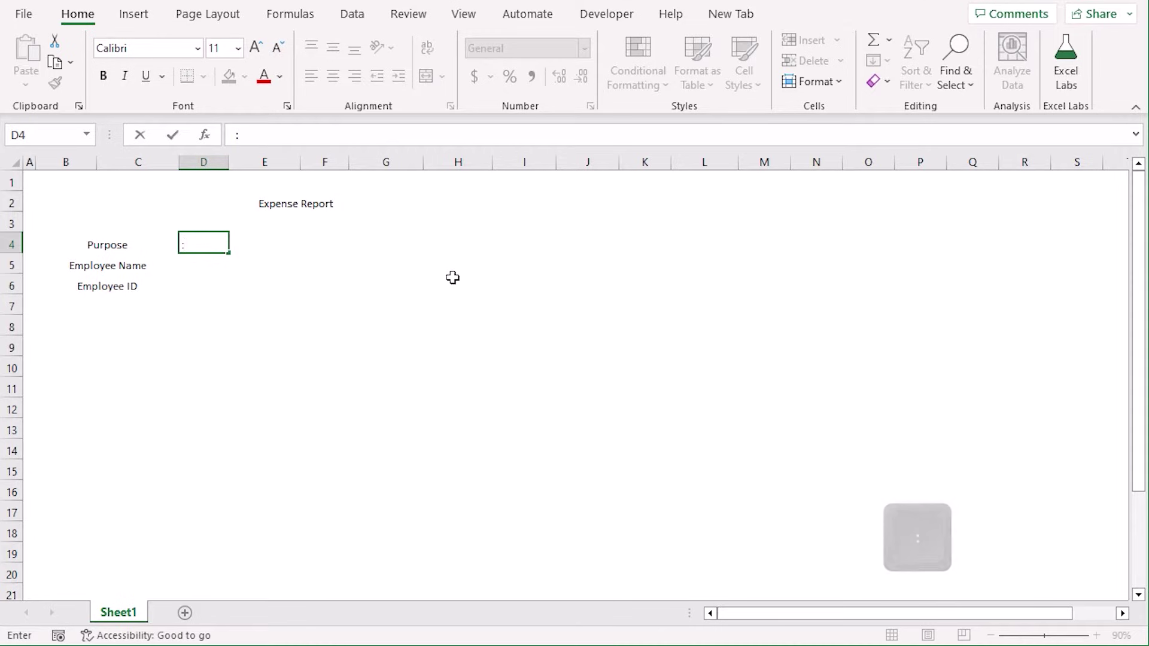
click(257, 245)
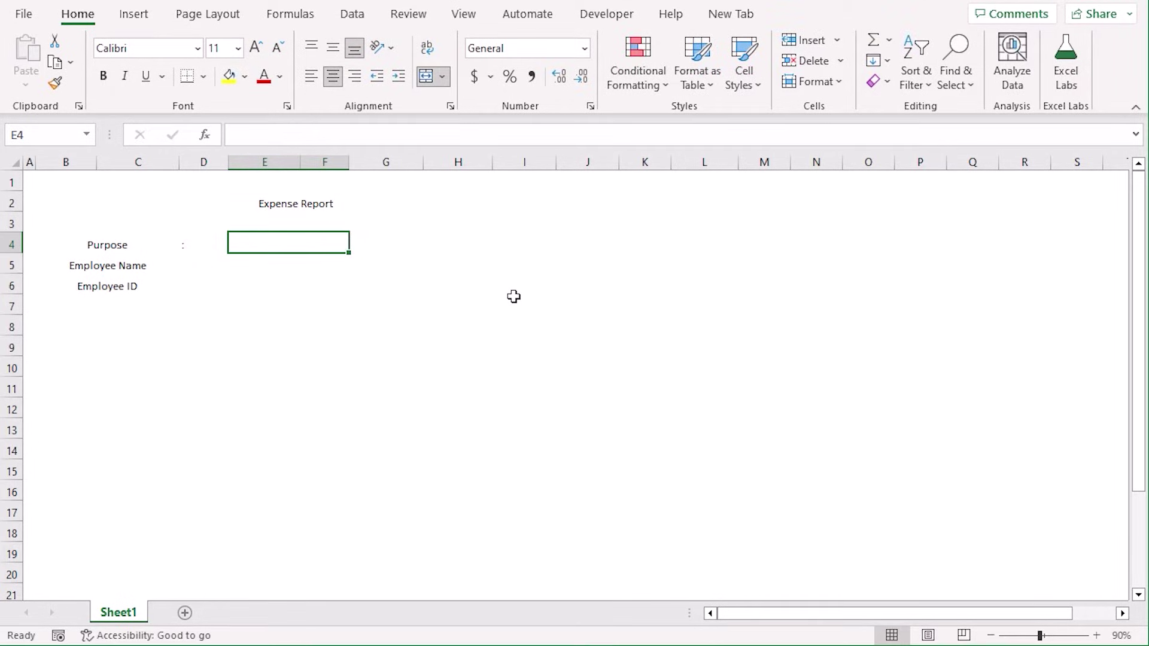
- Add an underscore blank line in E4 and fill D4:F4 down through row 6
text(____________________)
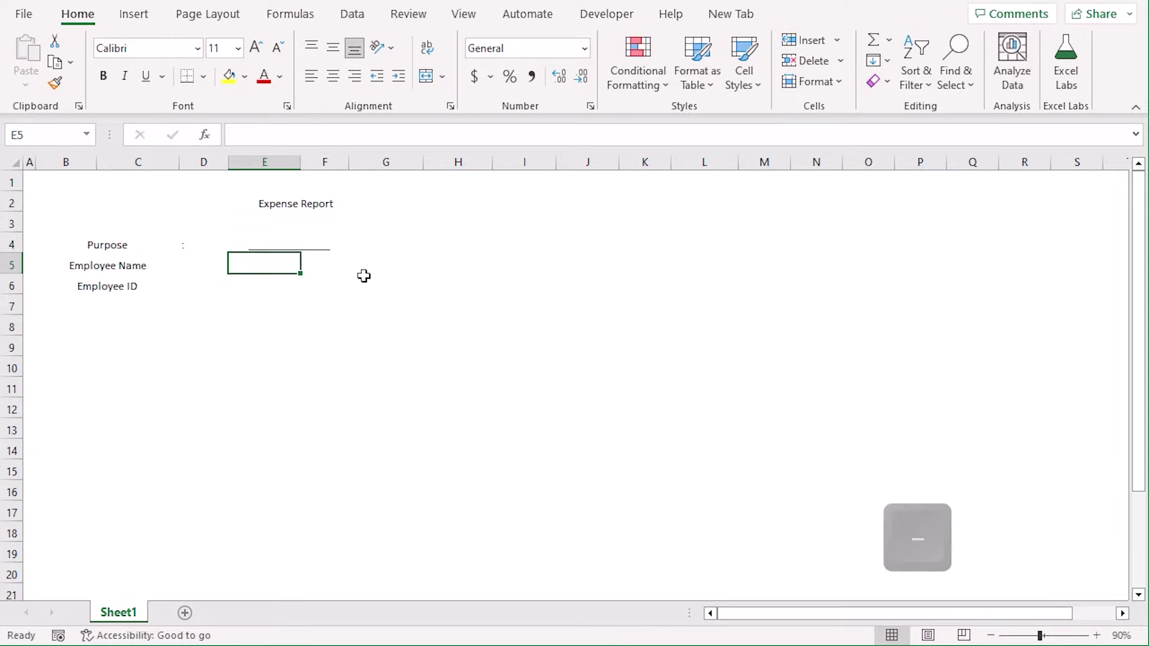
drag(185, 240, 299, 239)
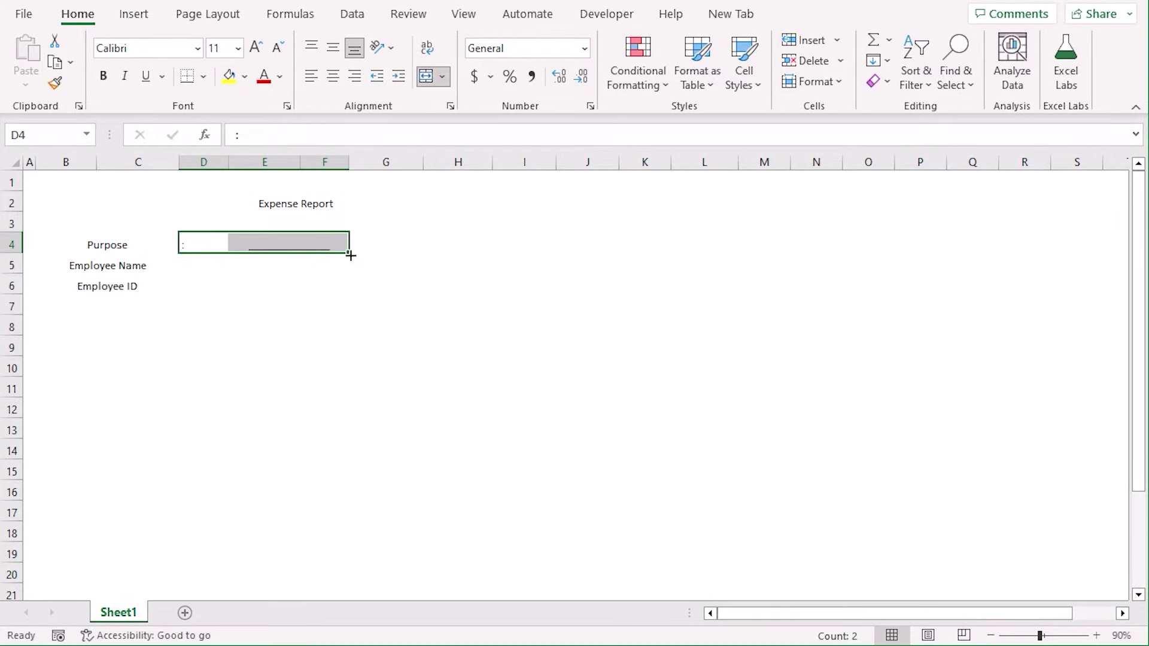
drag(350, 255, 357, 287)
key(Right)
key(Right)
key(Right)
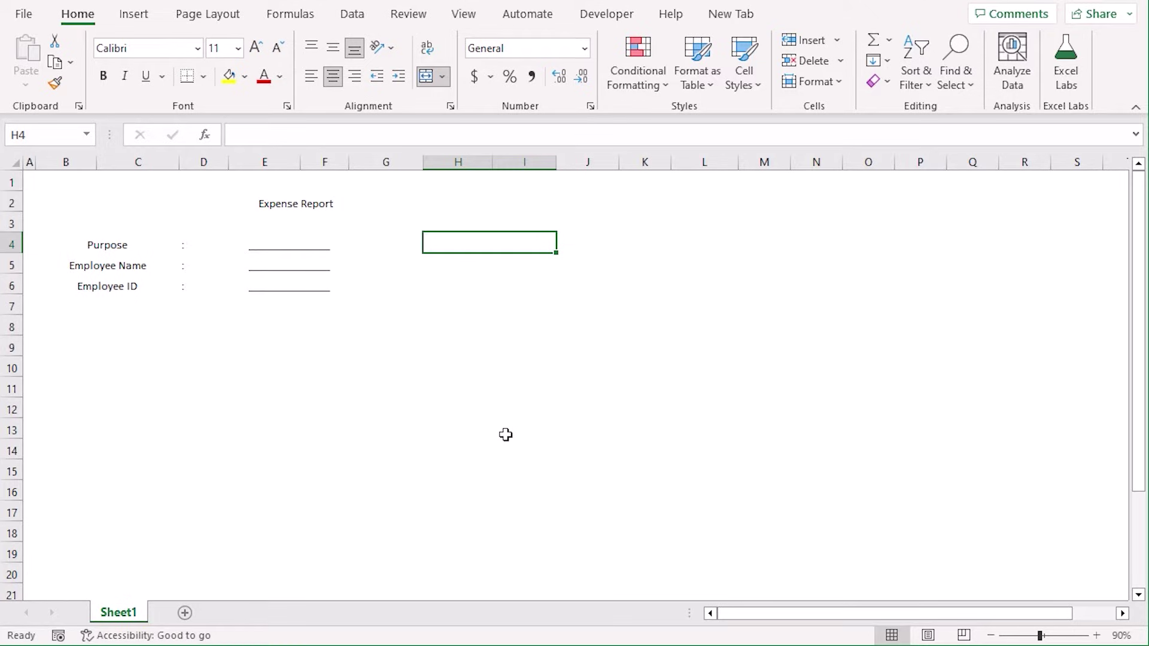
- Enter Time Period in H4, From in H5 and To in H6
text(Ti)
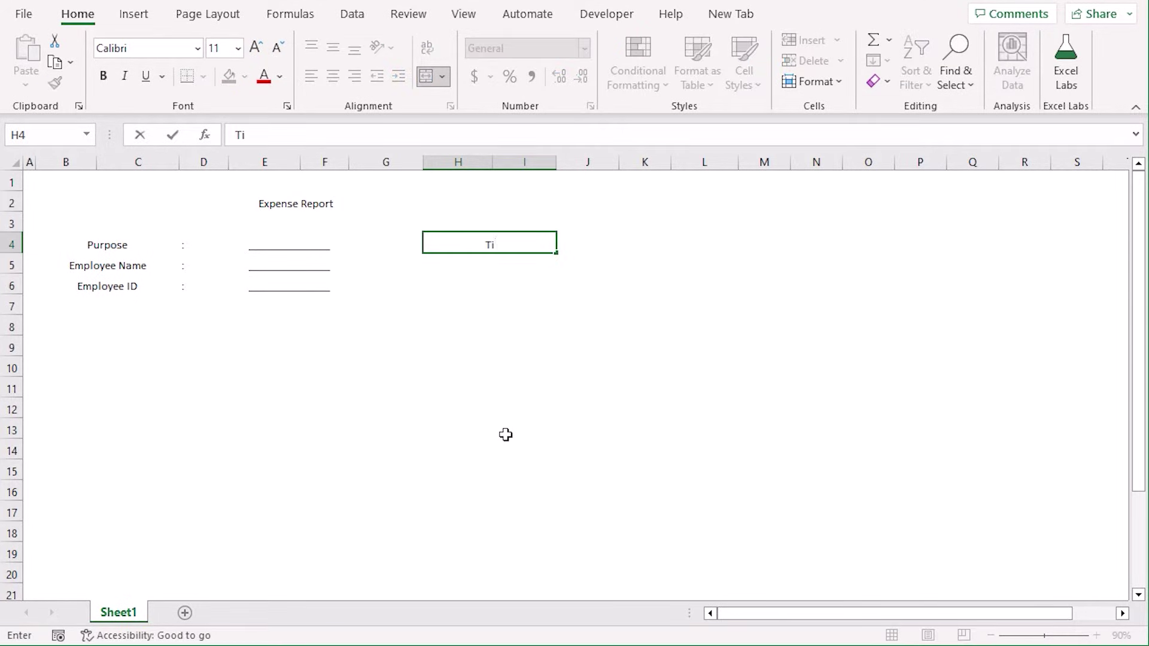
text(me Period)
key(Return)
text(From)
key(Return)
text(To)
key(Return)
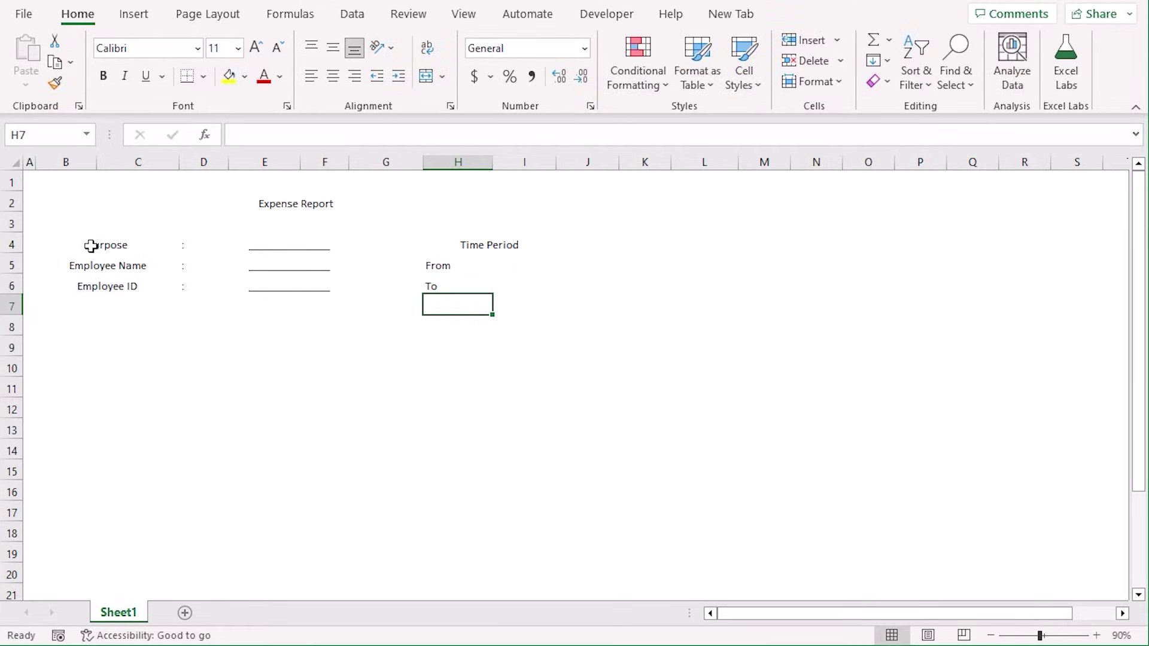
- Make labels B4:F6 and H4:H6 bold, size 12, left-aligned and vertically centred
drag(81, 244, 289, 286)
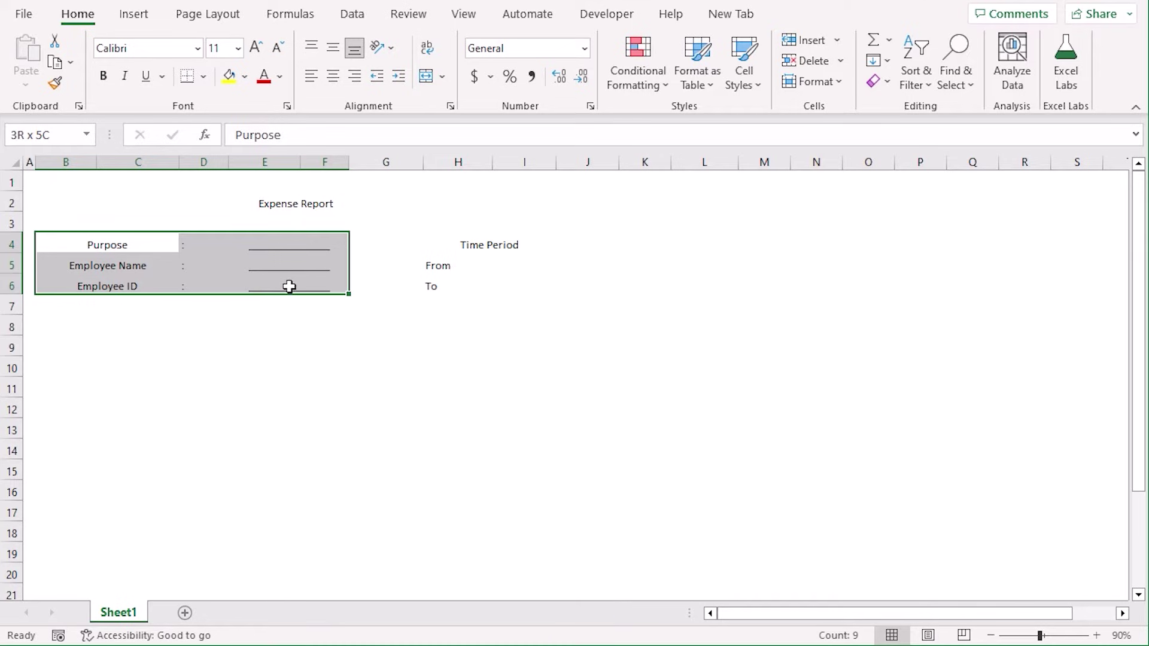
ctrl+click(446, 242)
drag(446, 242, 508, 280)
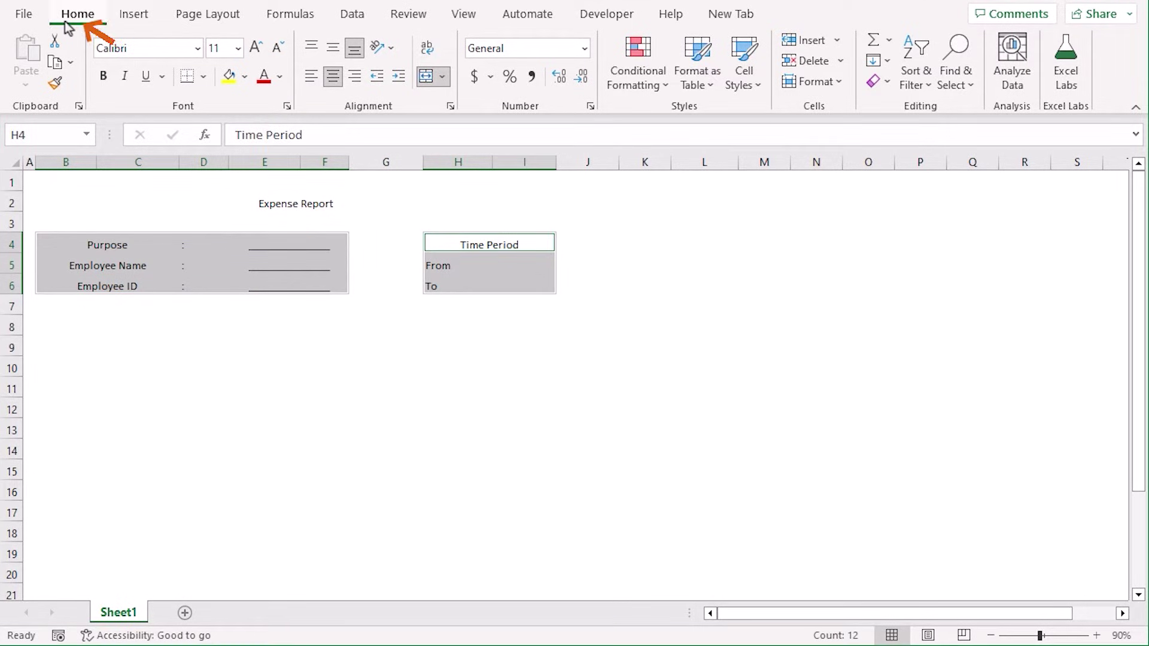
click(104, 83)
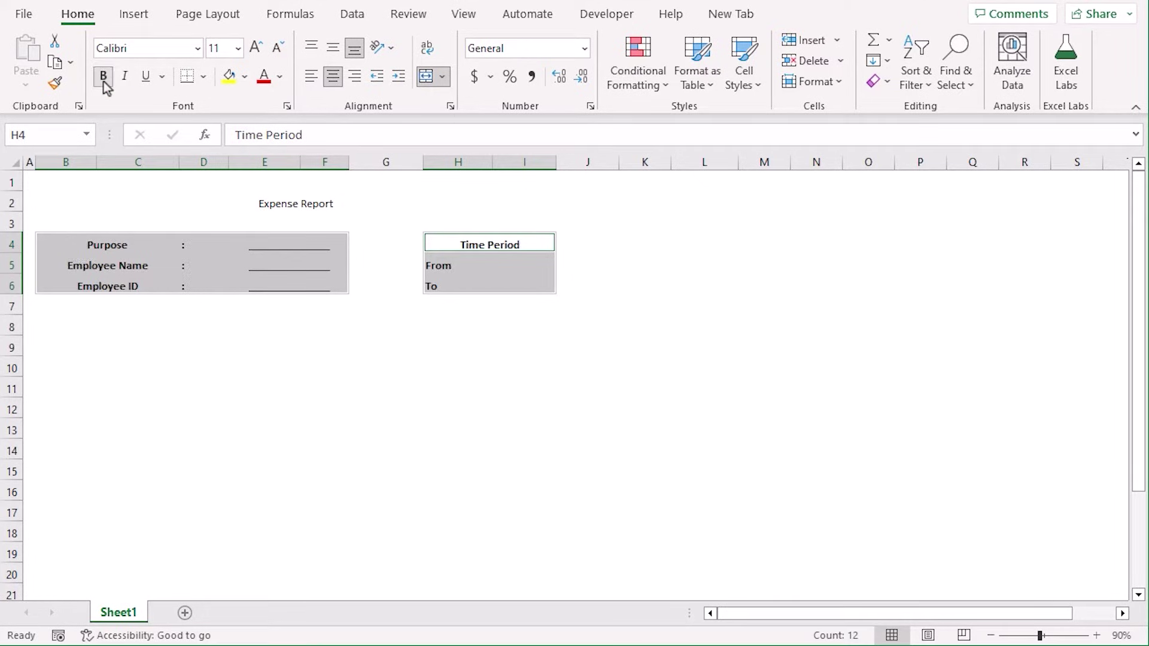
click(254, 49)
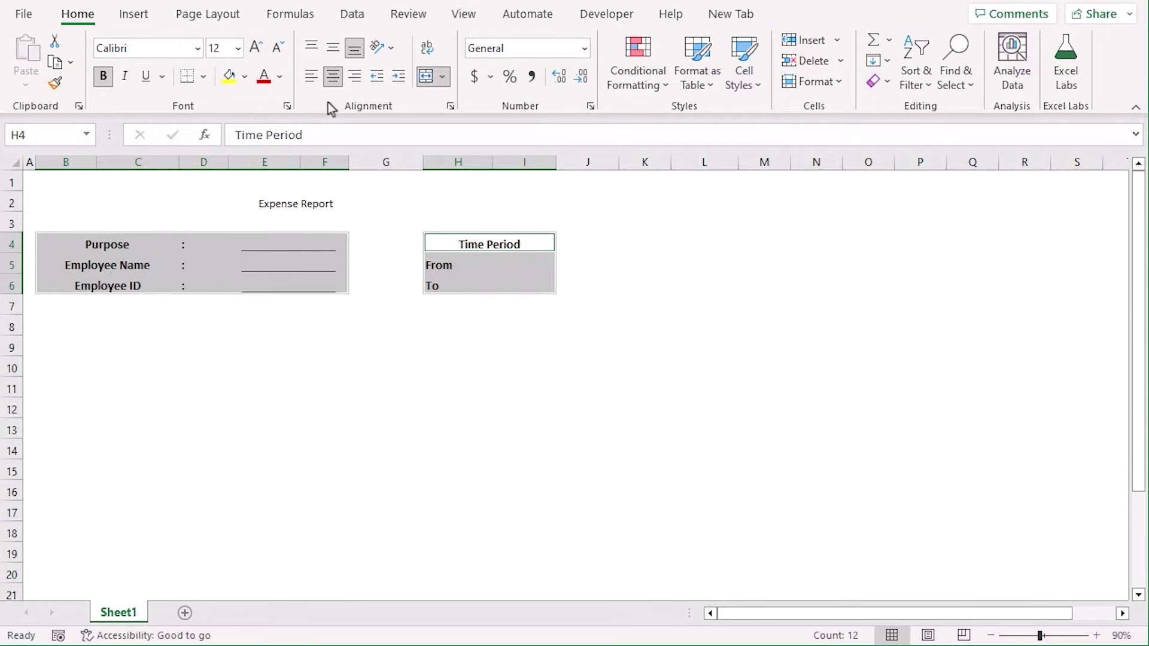
click(309, 81)
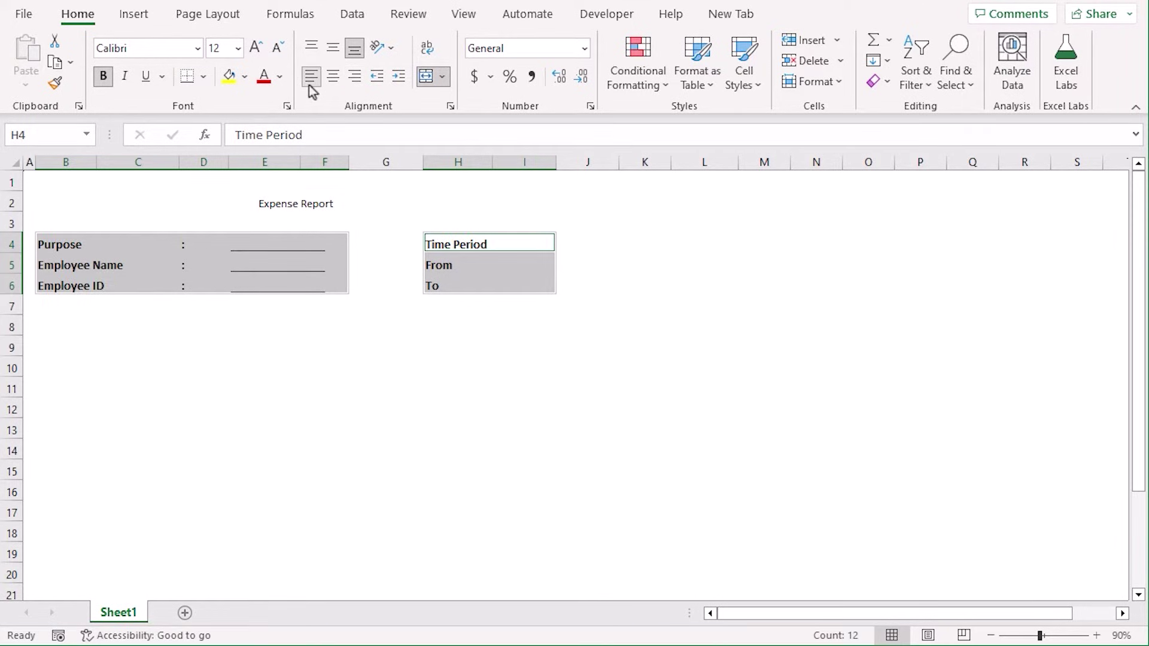
click(333, 48)
- Apply All Borders to the Time Period block H4:I6
drag(511, 243, 513, 282)
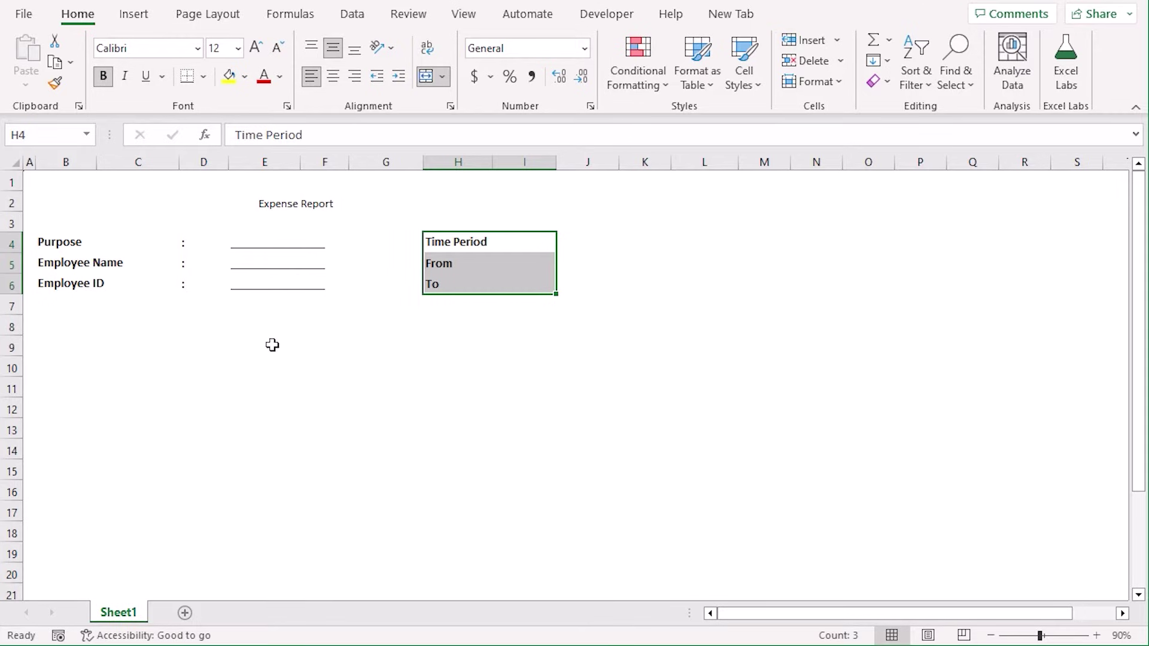
click(203, 76)
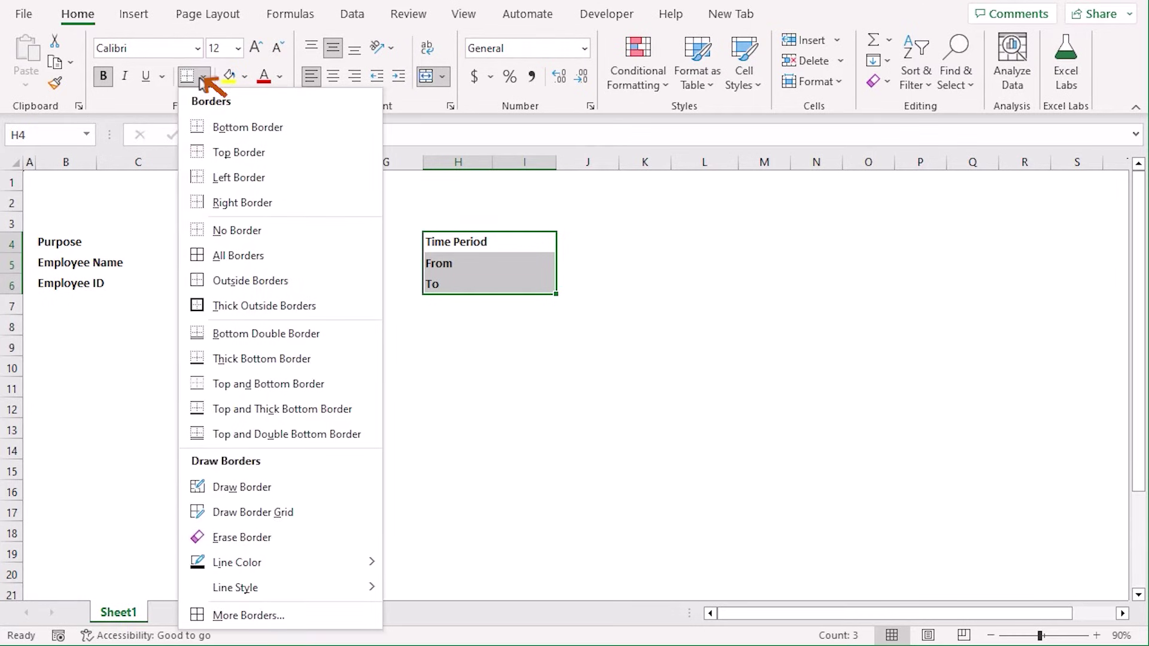
click(184, 256)
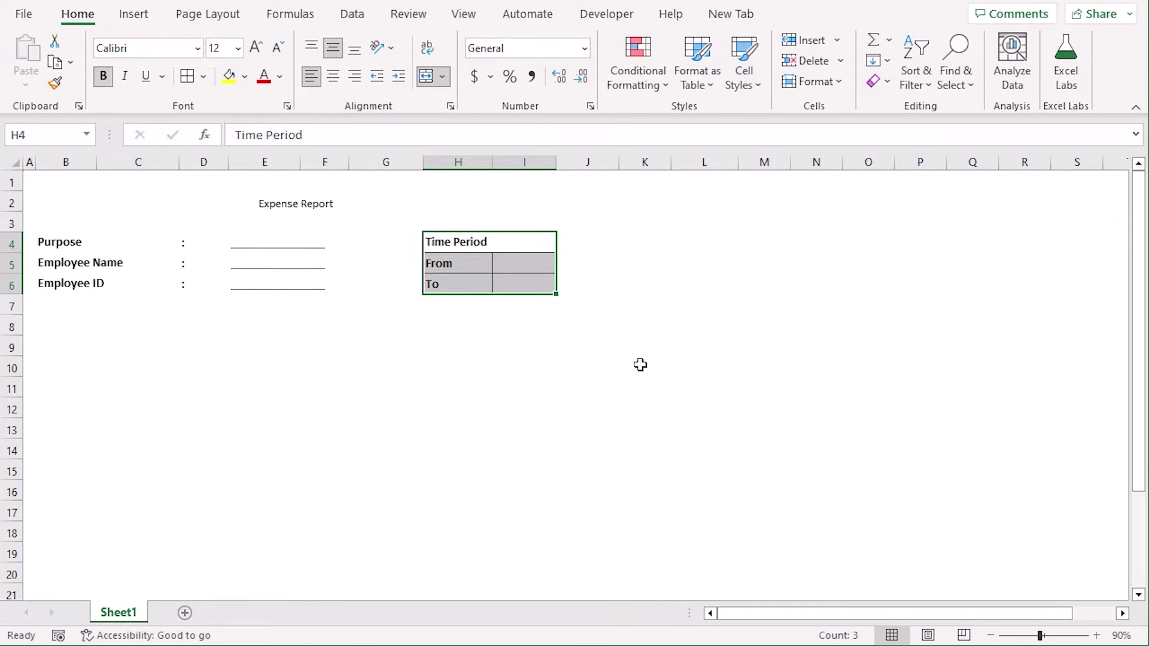
click(716, 473)
click(326, 213)
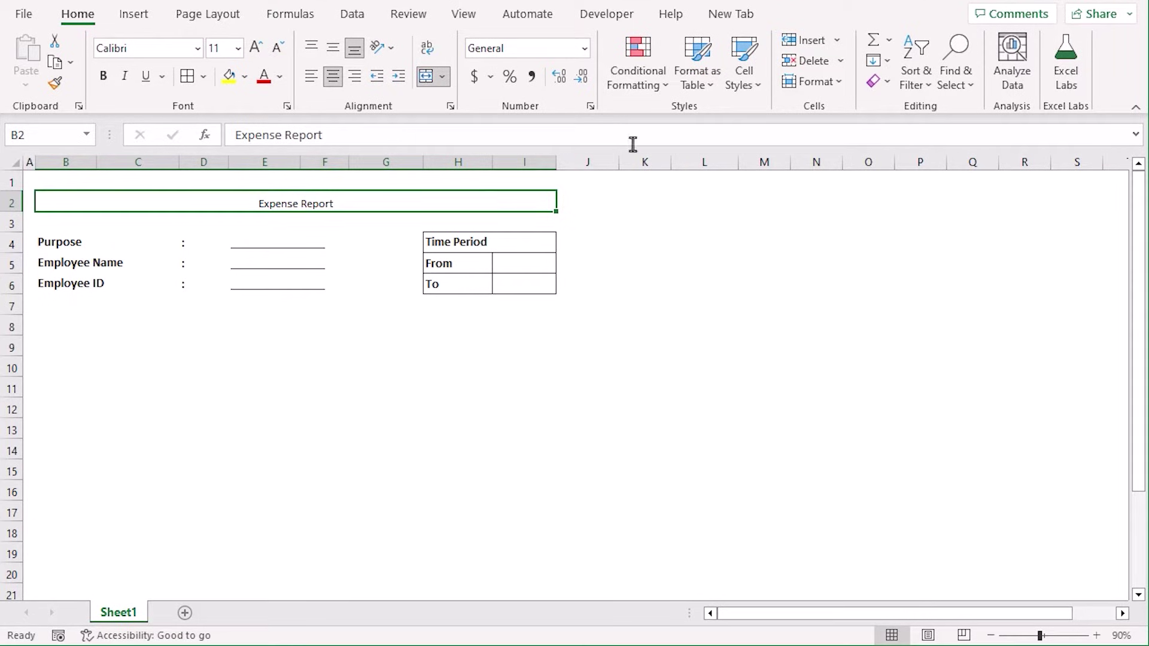
- Apply the Heading 2 cell style to the Expense Report title and enlarge its font twice
click(753, 85)
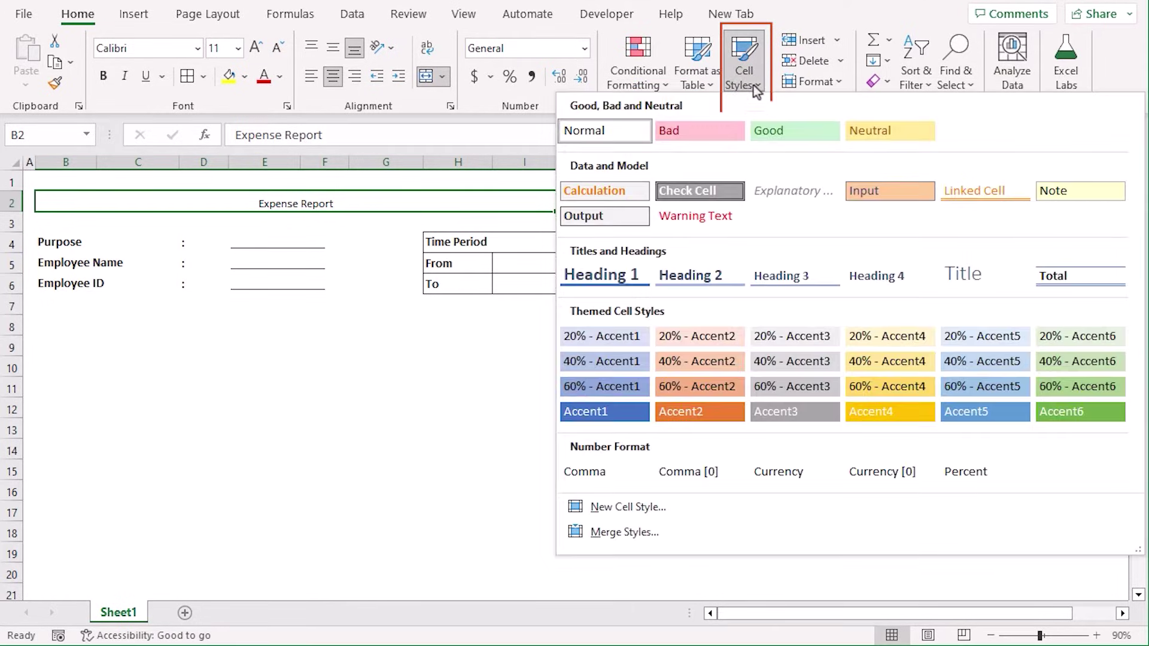
click(705, 280)
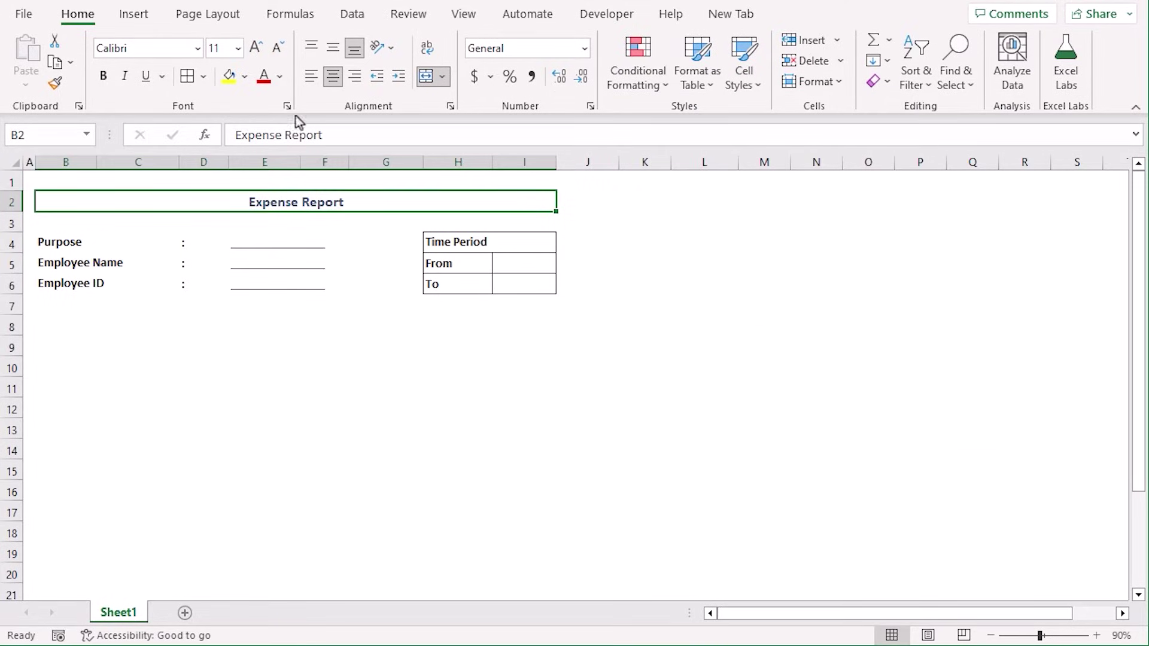
click(257, 51)
click(257, 51)
click(764, 284)
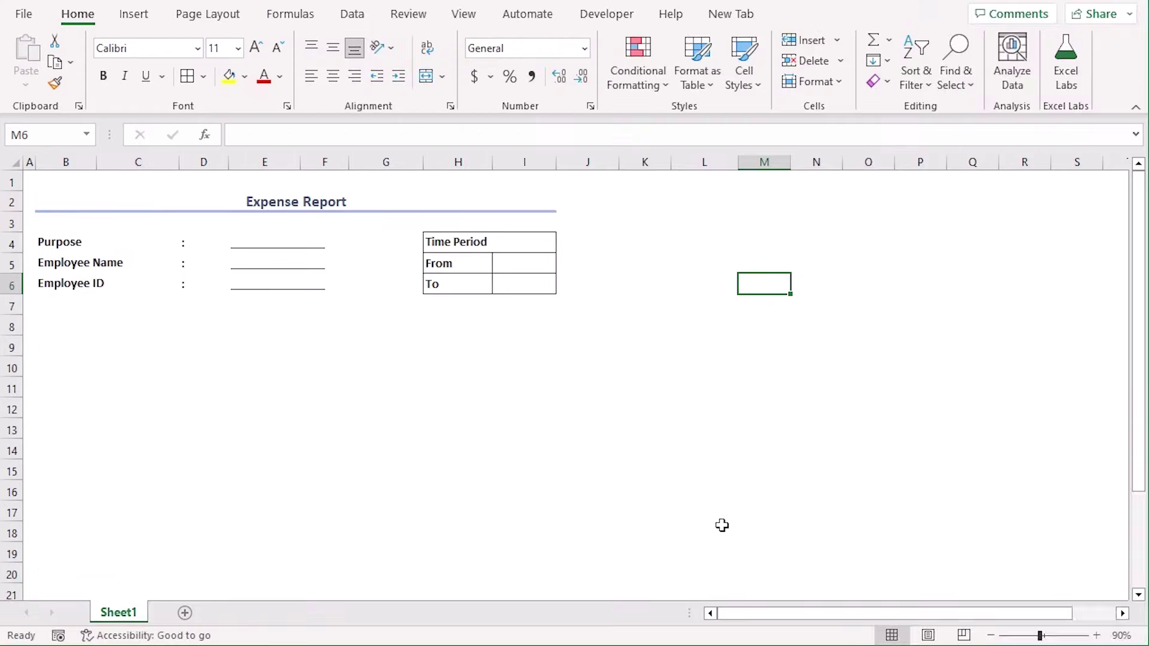
- Enter Date, Description, Hotel, Transport, Meal, Phone, Others and Total across B8:I8
click(69, 329)
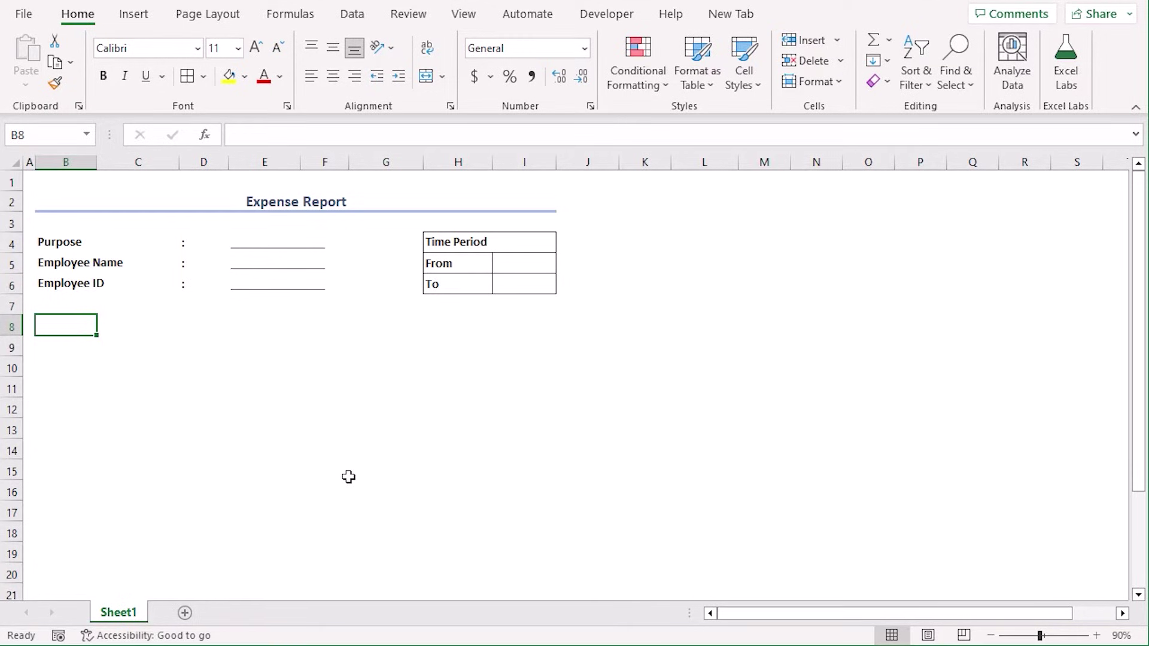
text(Date)
key(Tab)
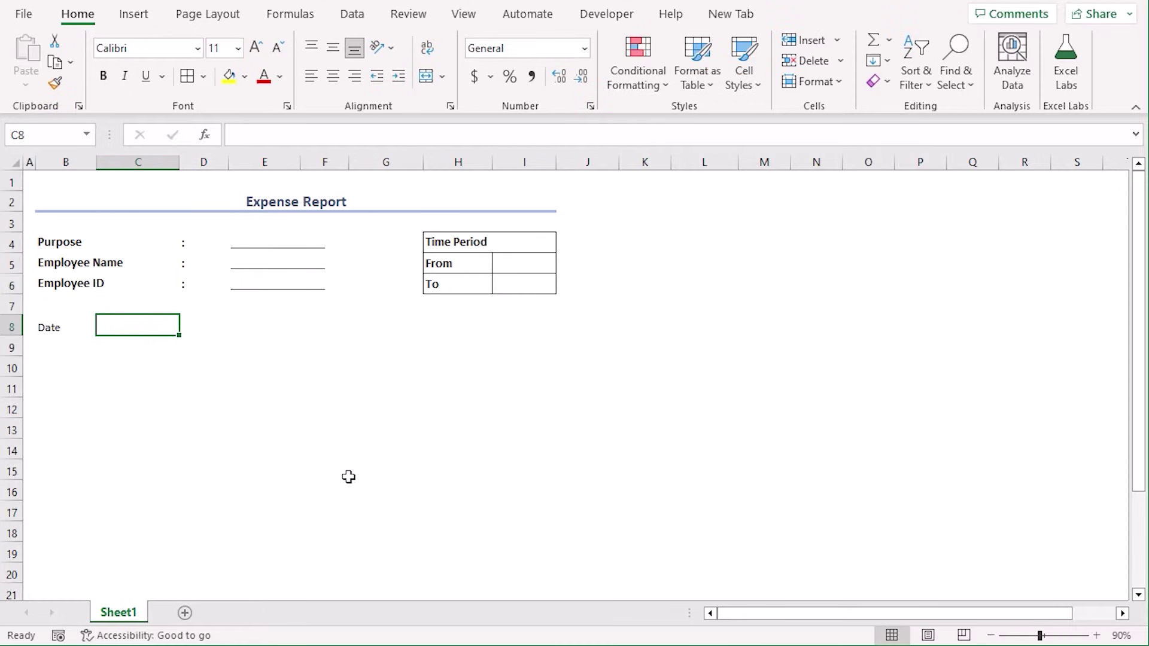
text(Descri)
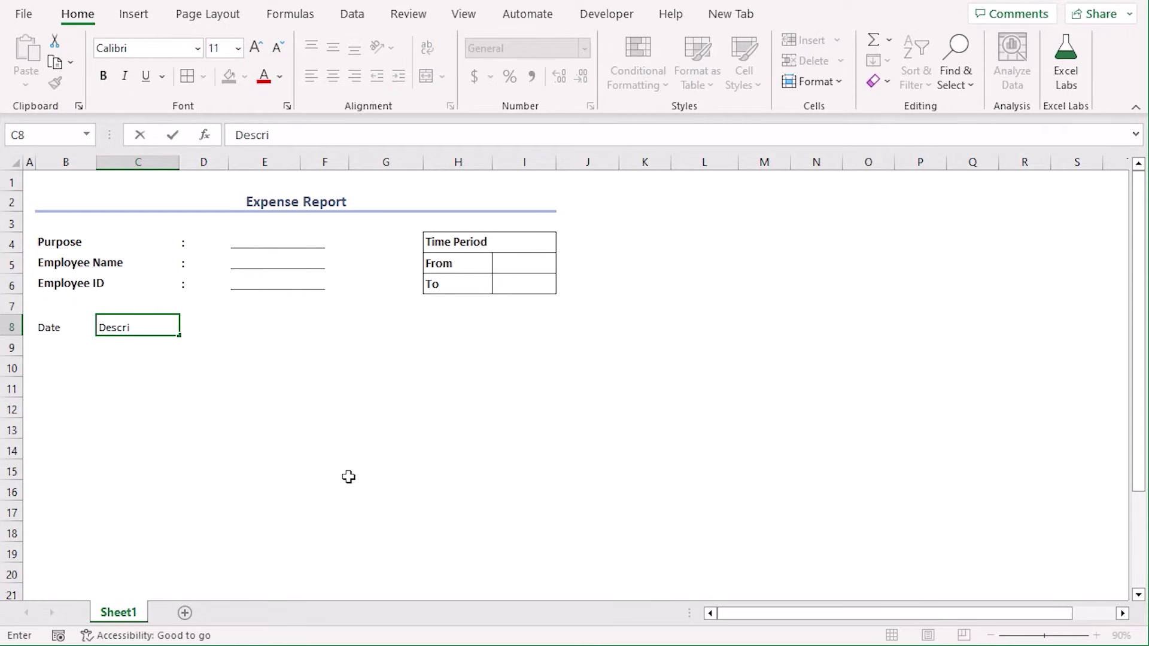
text(on)
key(Tab)
text(Hotel)
key(Tab)
text(Tr)
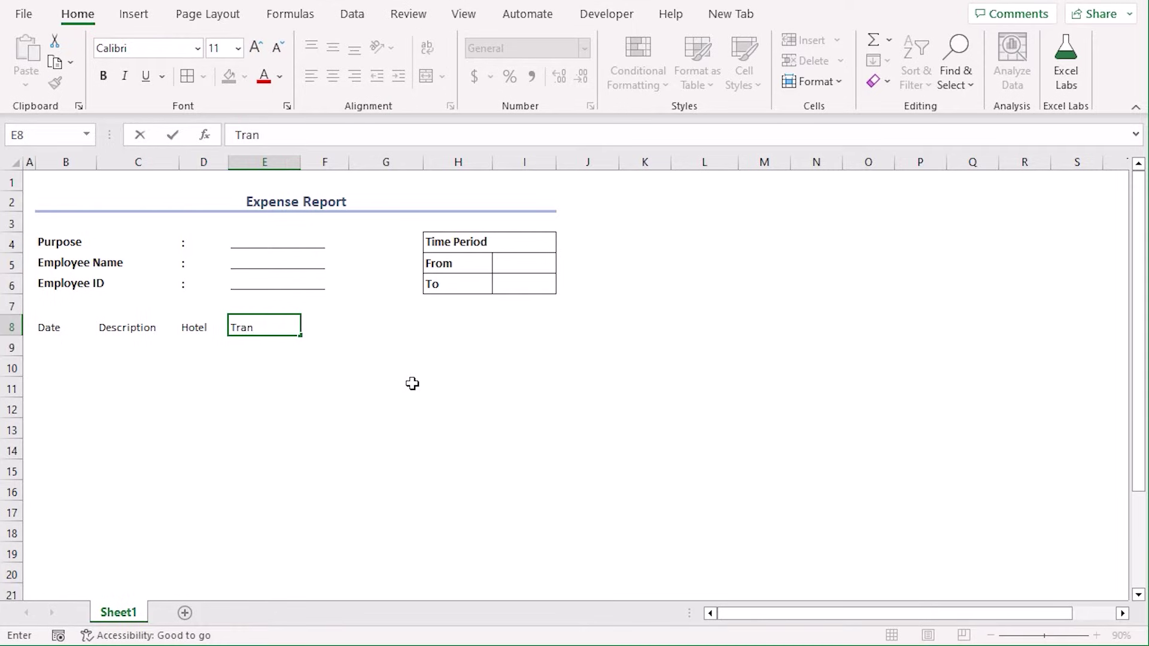
text(ansport)
key(Tab)
text(M)
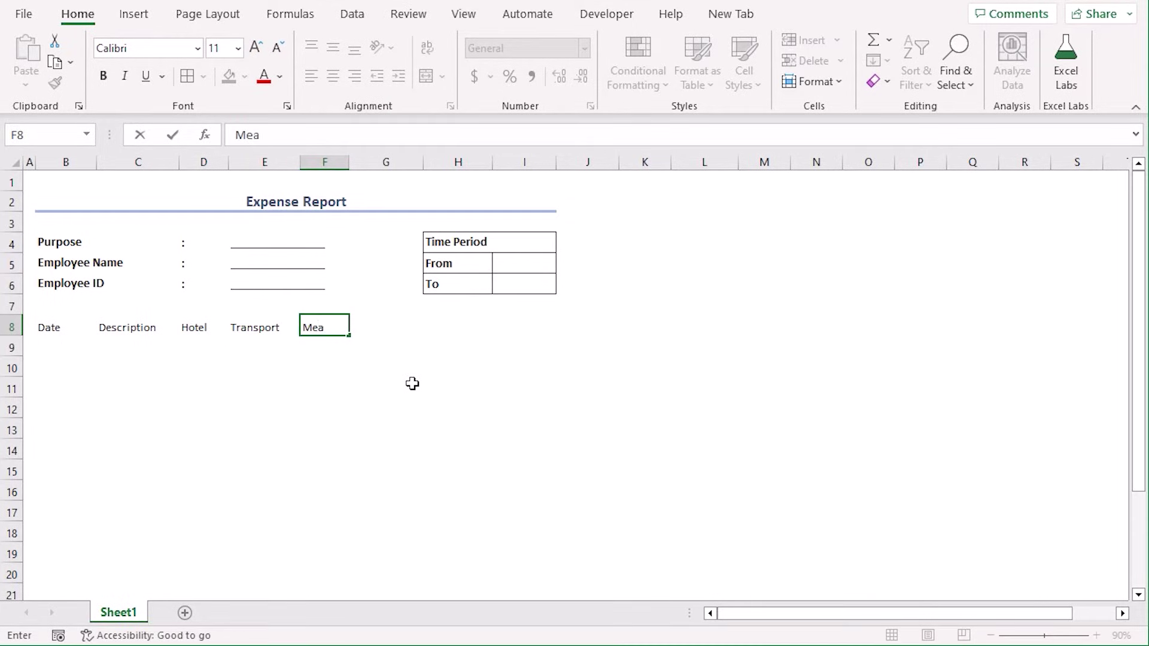
key(Tab)
text(Phone)
key(Tab)
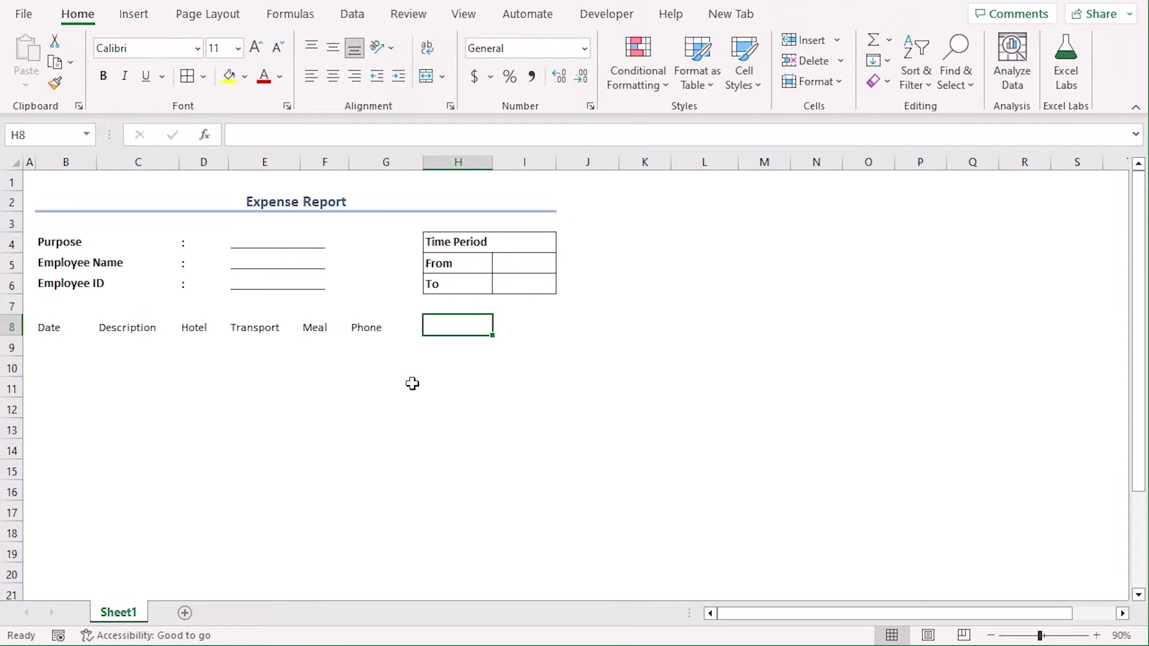
text(Others)
key(Tab)
text(Total)
key(Tab)
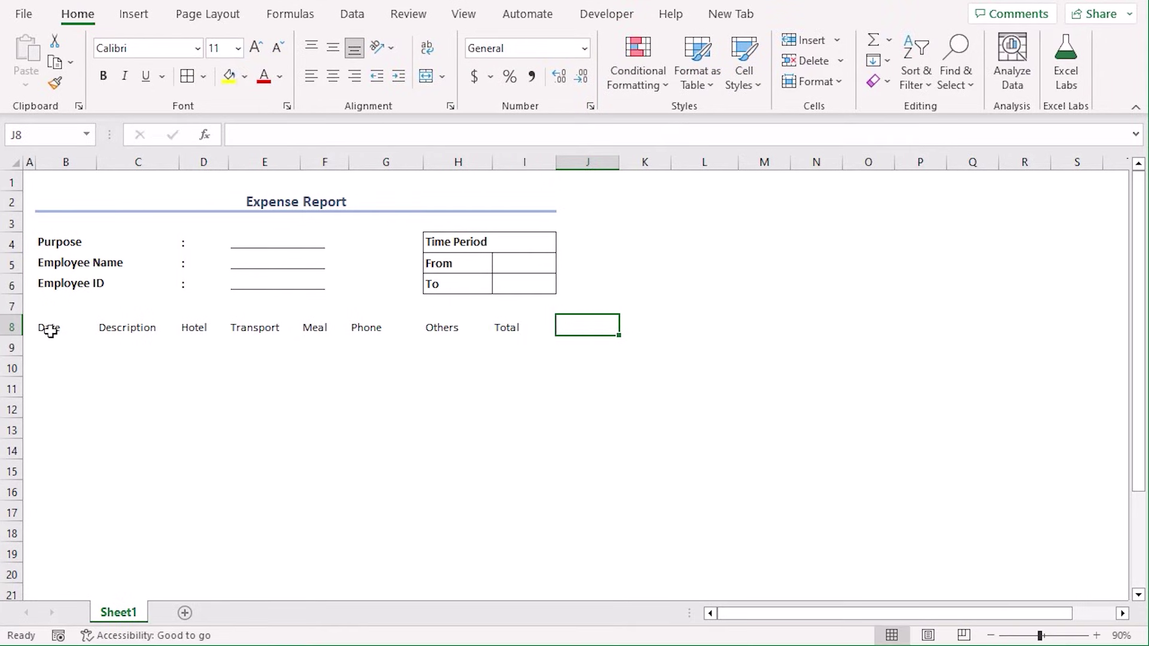
- Give B8:I14 All Borders and make the B8:I8 headings plus Time Period bold
drag(50, 331, 538, 449)
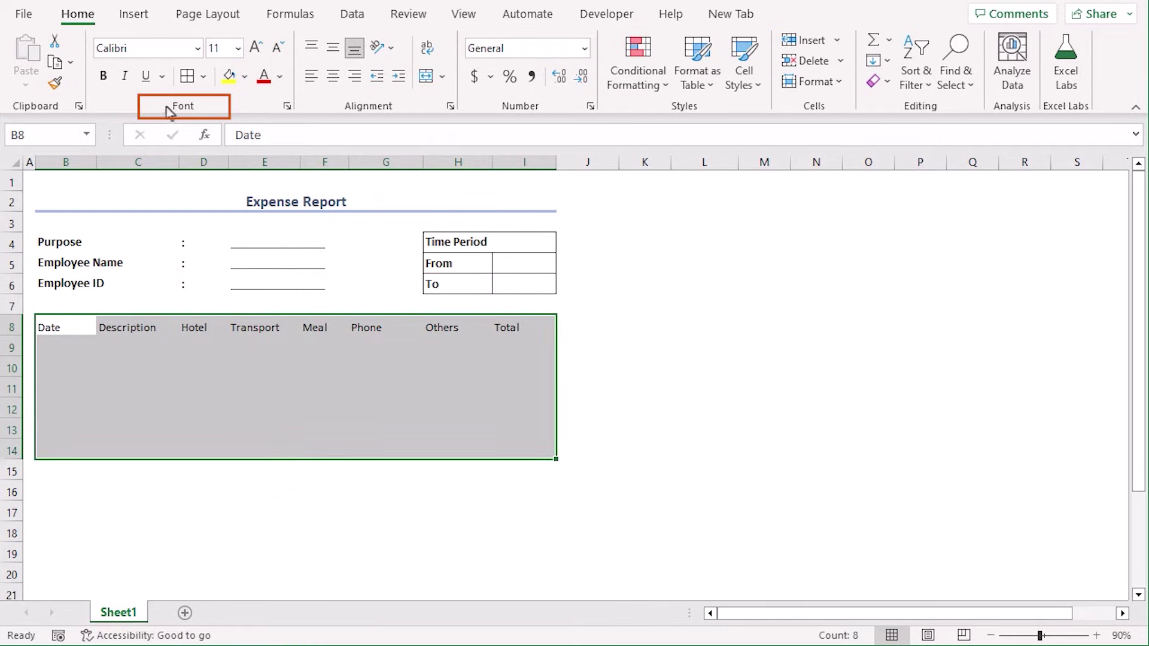
click(189, 79)
drag(68, 323, 539, 323)
click(495, 246)
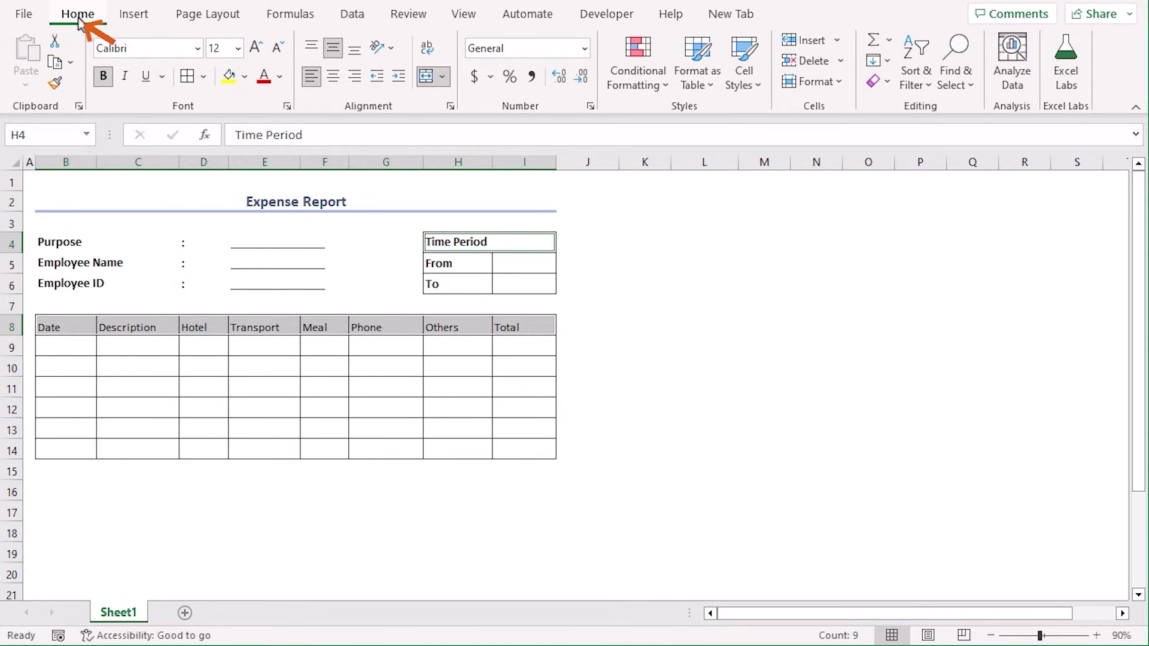
click(106, 81)
click(106, 81)
- Set those headings to size 12 with light-blue fill, centred horizontally and vertically
click(238, 48)
click(228, 151)
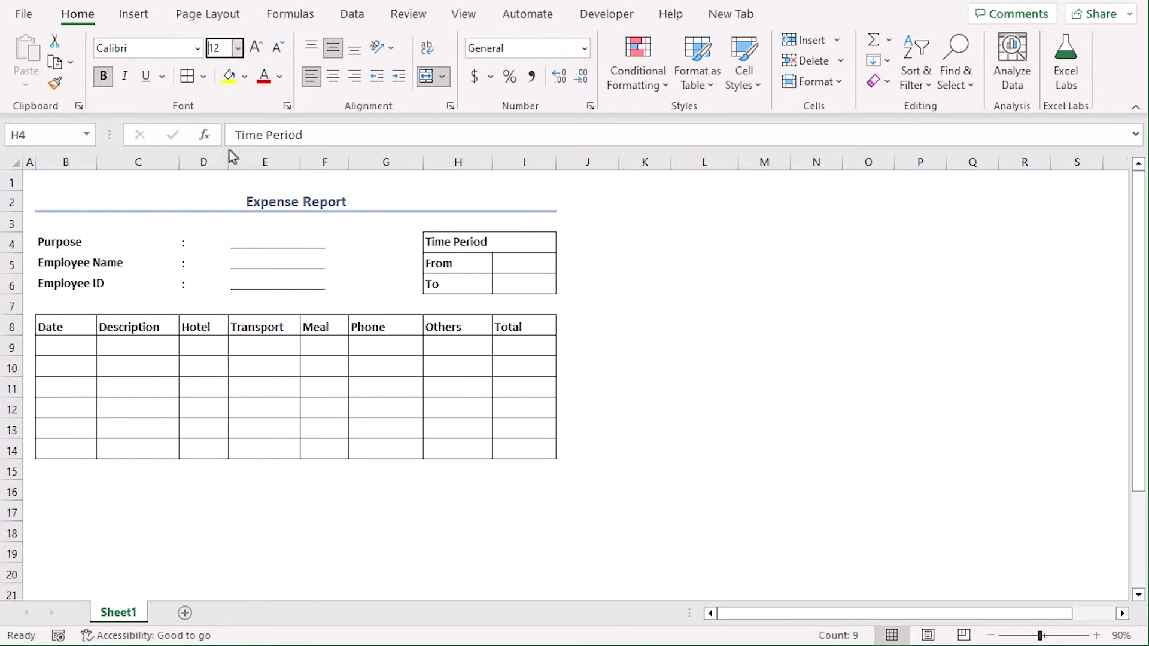
click(246, 77)
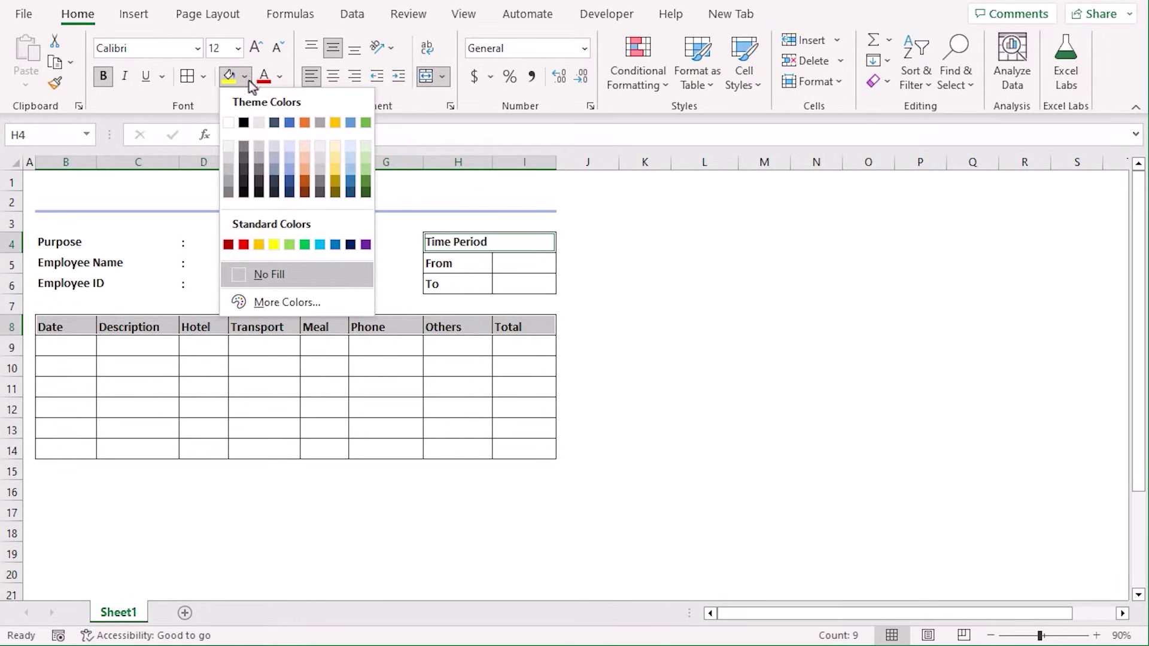
click(349, 142)
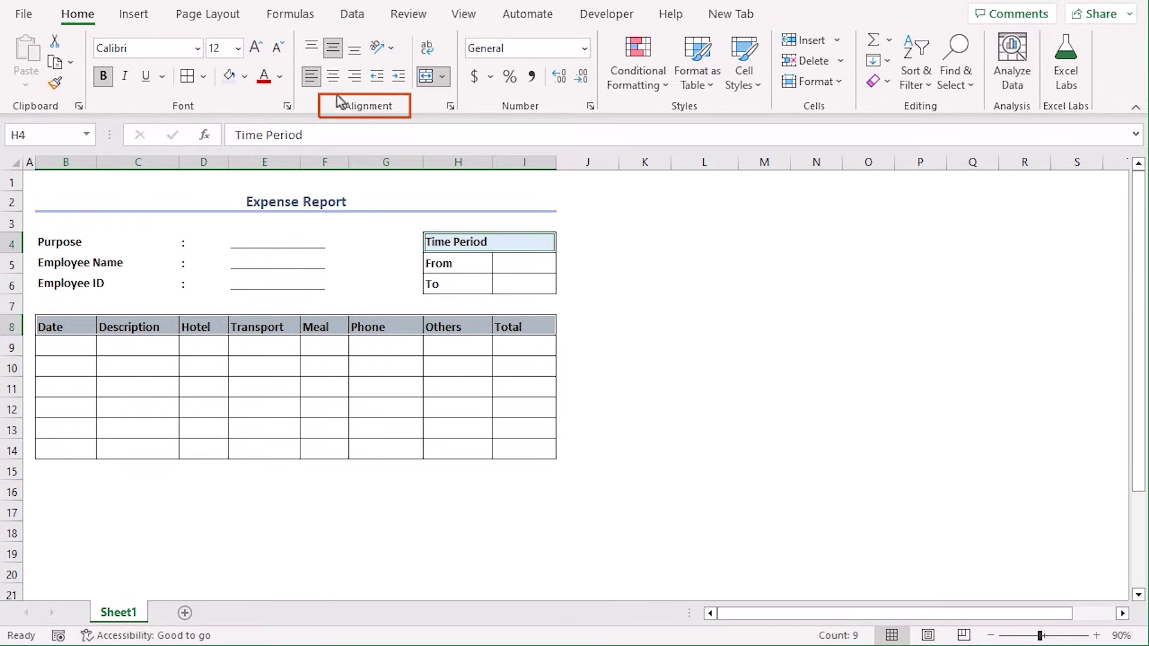
click(333, 76)
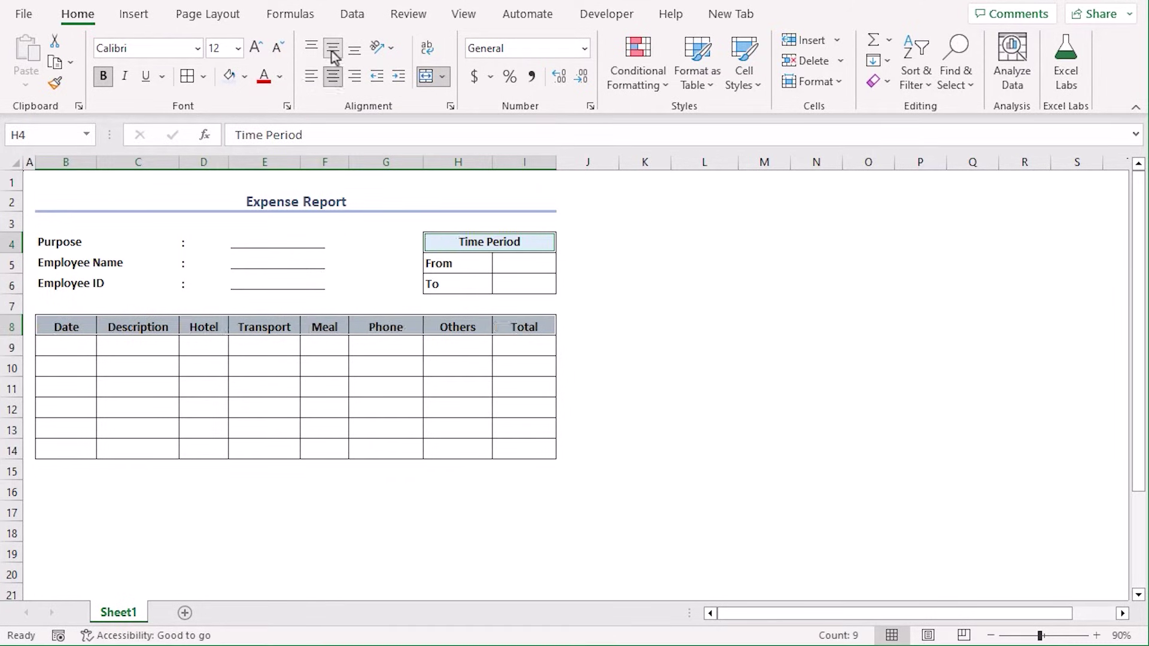
click(333, 53)
click(624, 350)
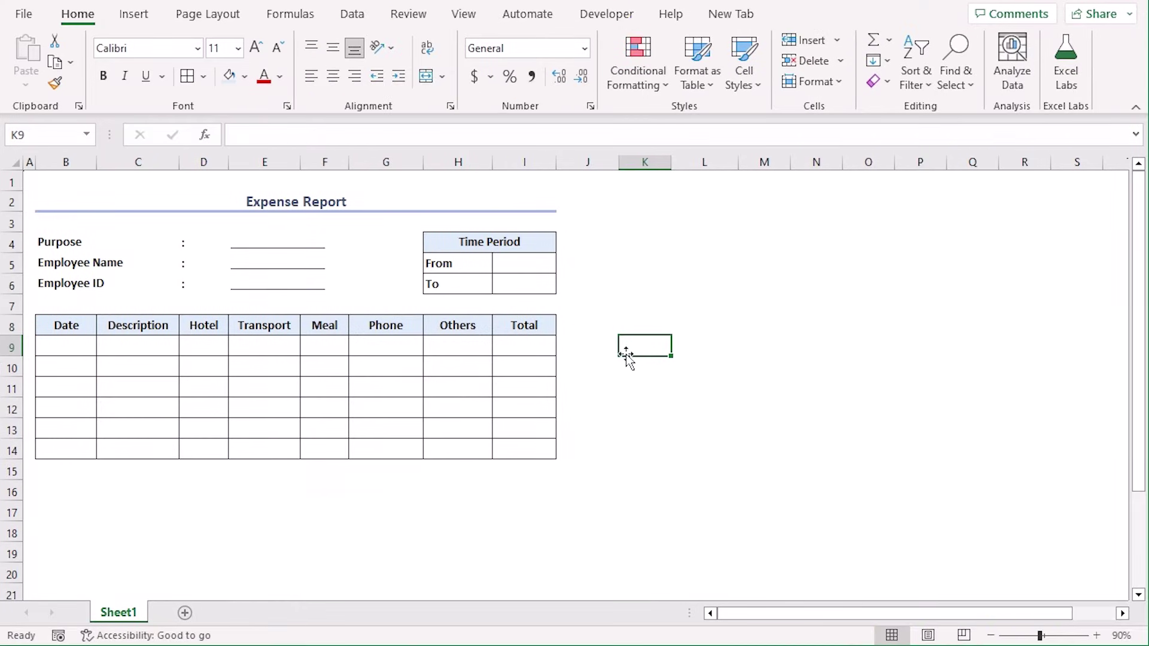
- Convert the range B8:I14 into an Excel table with headers
drag(53, 325, 526, 449)
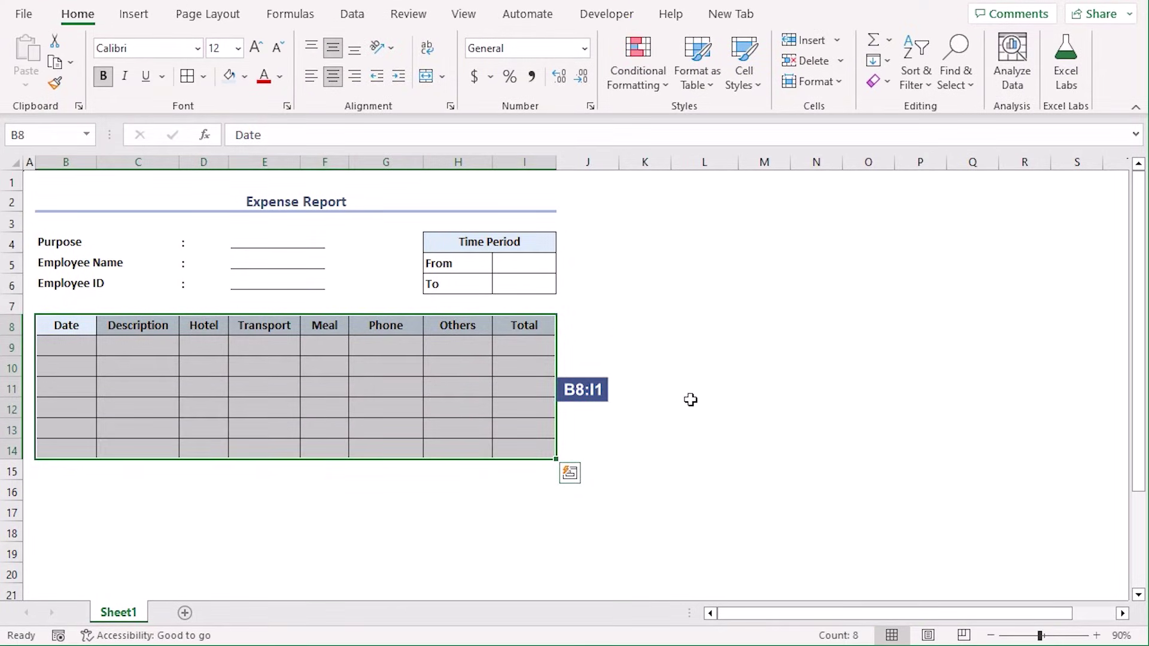
click(134, 14)
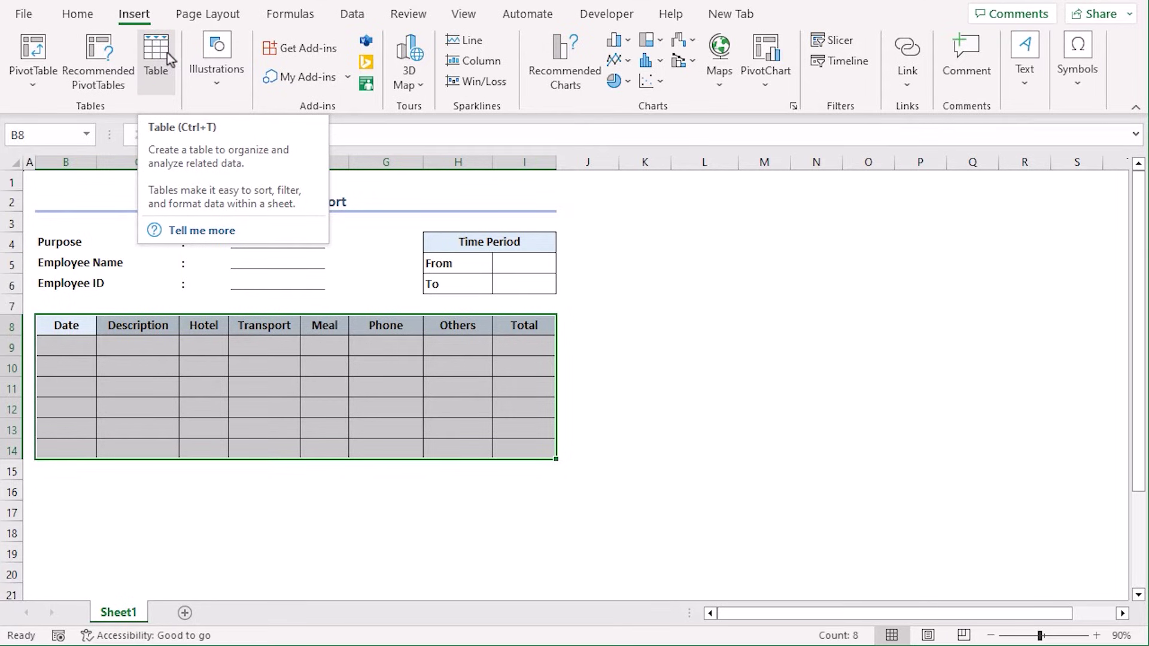
key(ctrl+t)
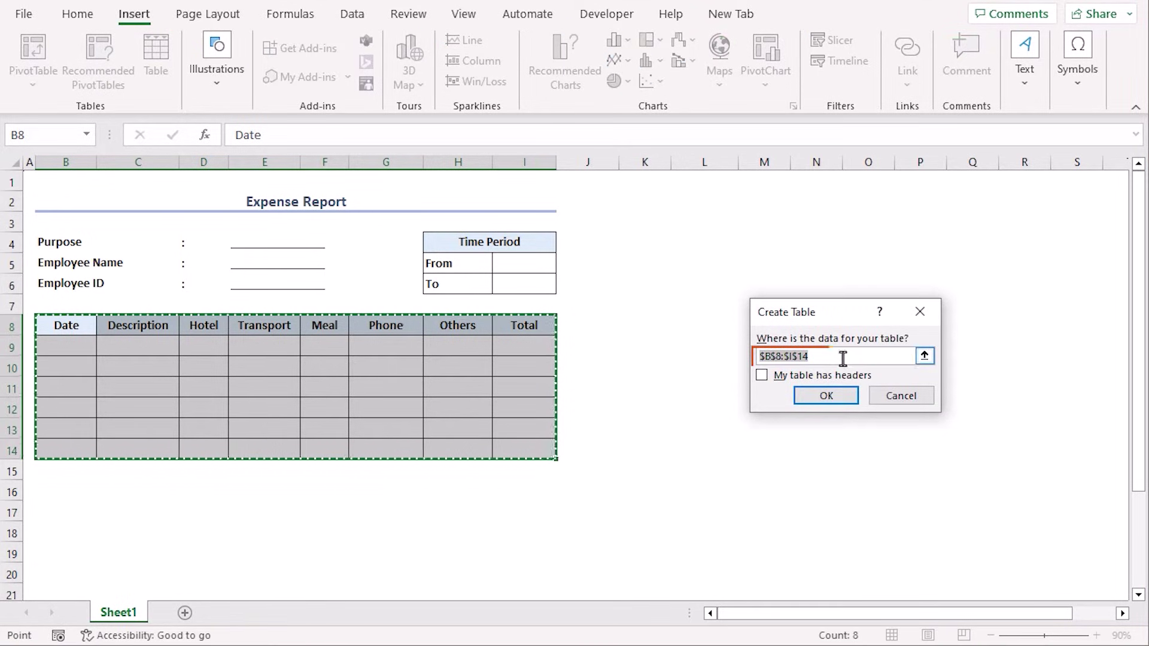
click(763, 379)
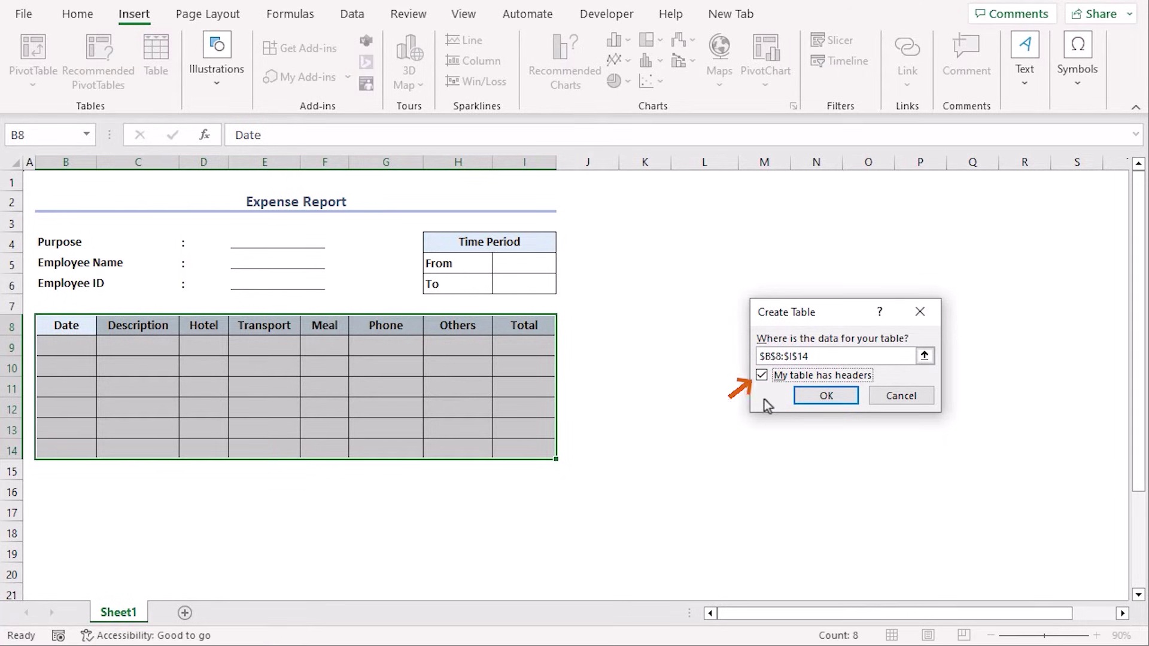
click(818, 397)
- Give the table's header row black text and a light green fill
click(264, 513)
drag(57, 323, 521, 330)
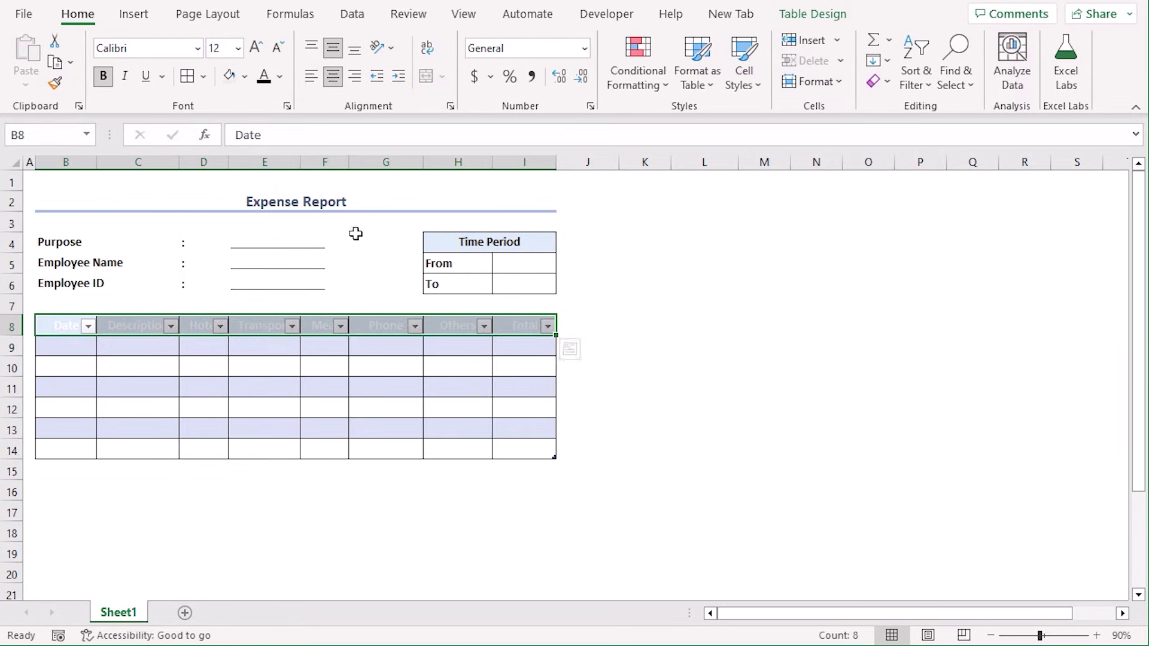
click(279, 77)
click(293, 103)
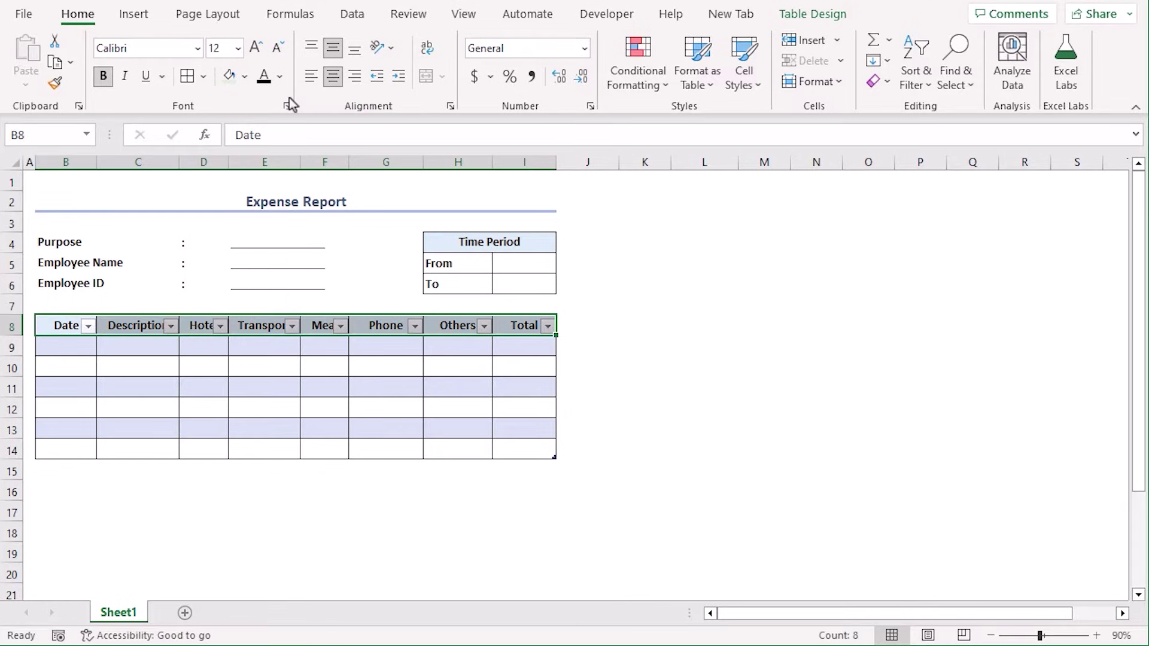
click(244, 76)
click(366, 148)
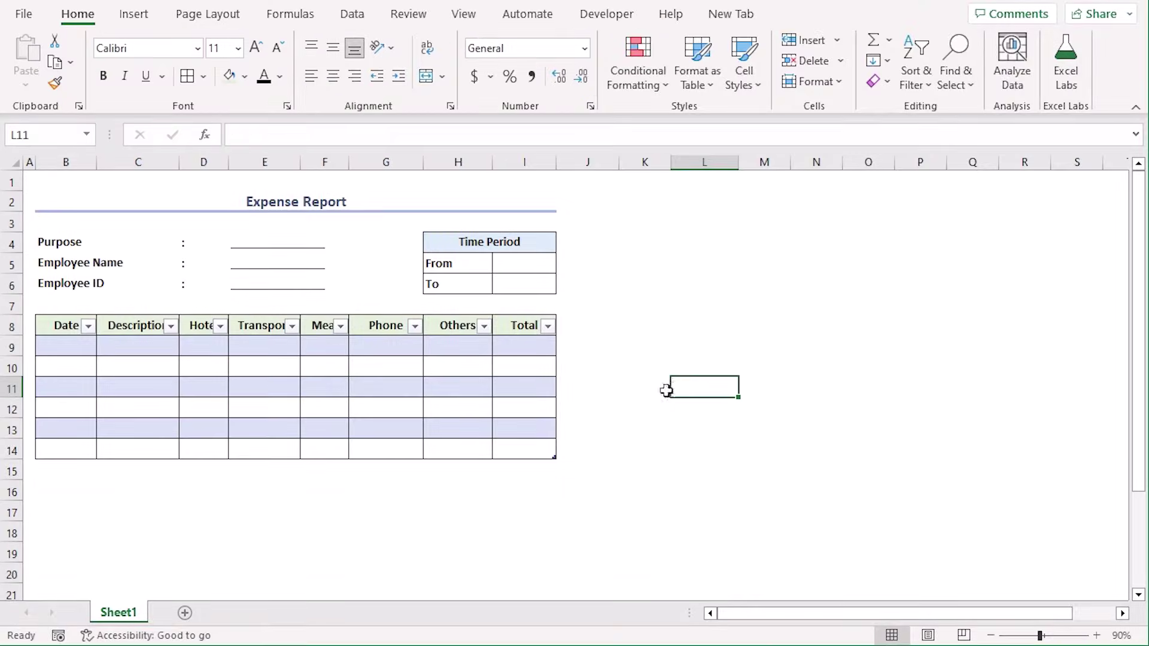
- Turn on the table's Total Row, hide the filter buttons, and relabel B15 as Subtotal
click(254, 379)
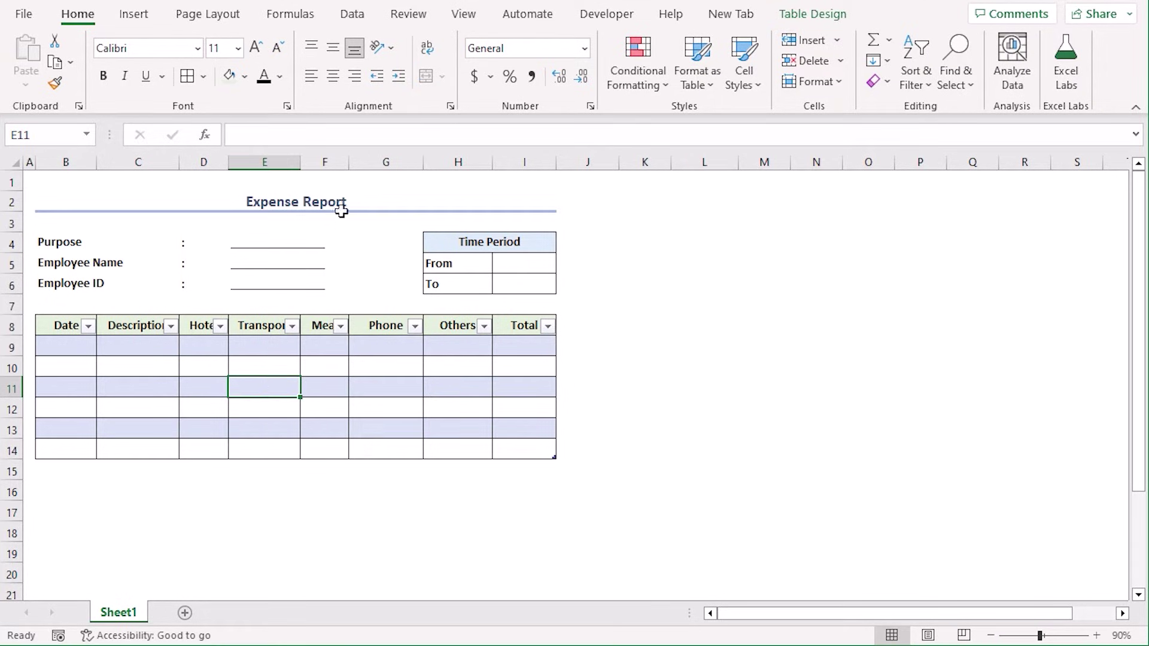
click(835, 18)
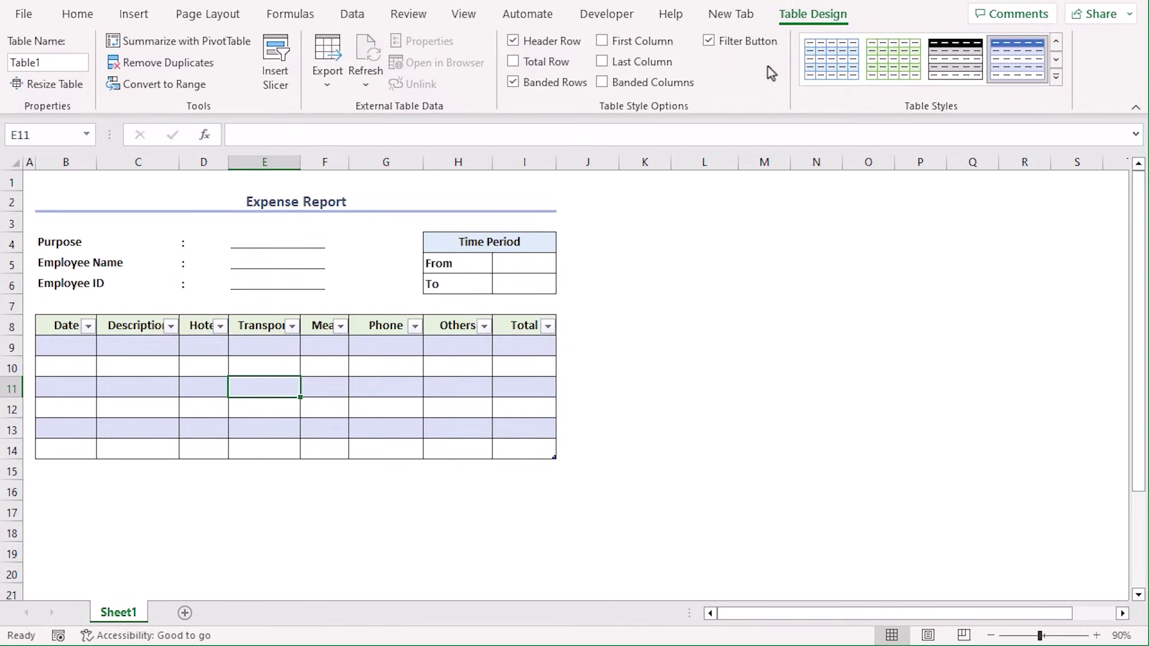
click(514, 65)
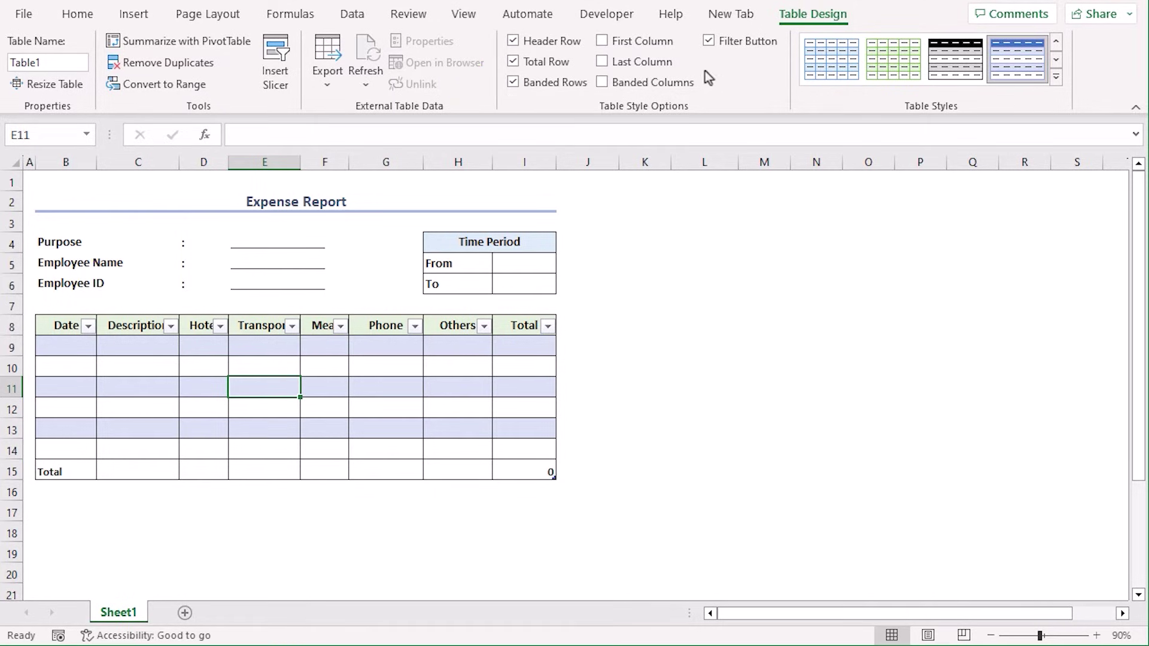
click(710, 41)
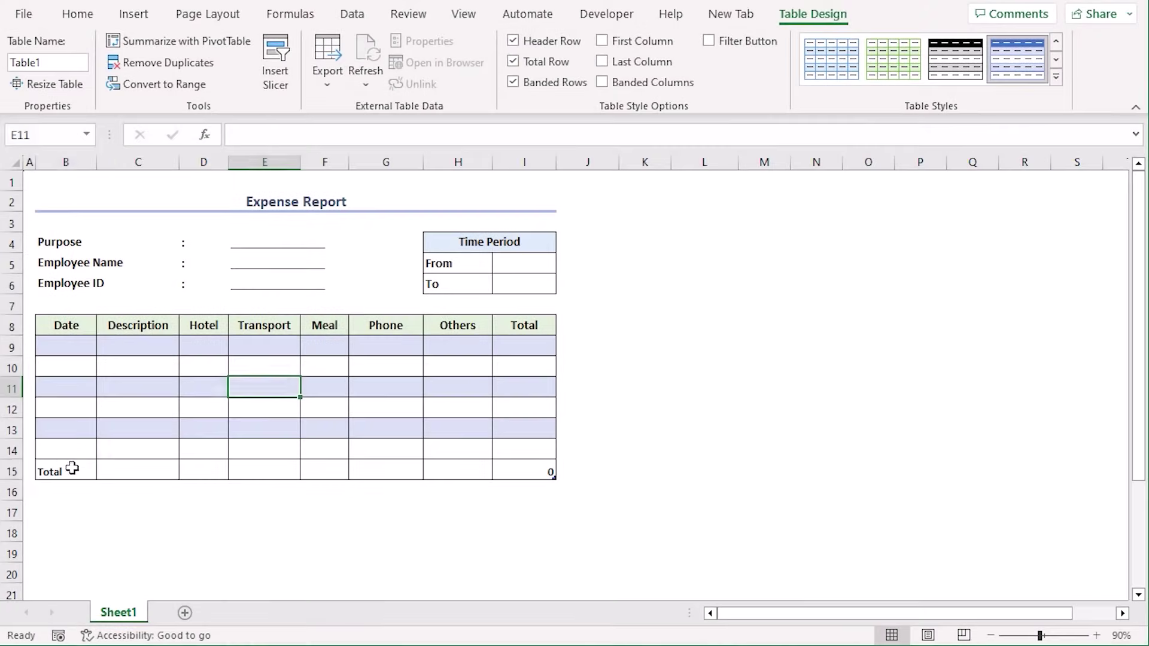
click(62, 470)
text(Subt)
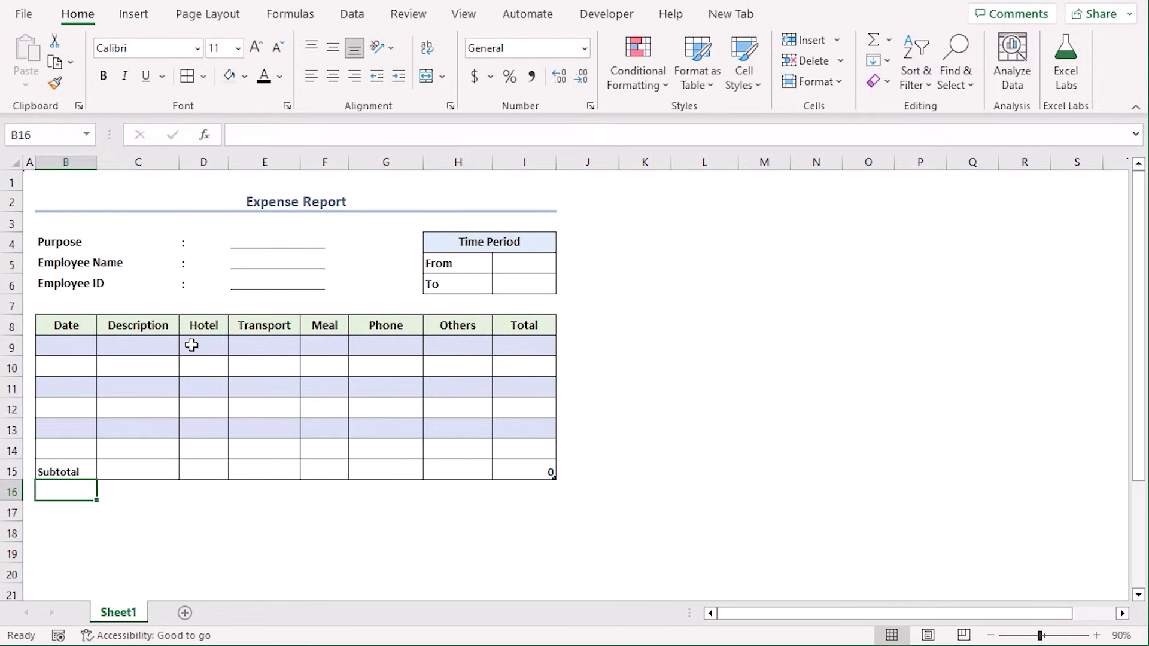
- Format the amounts in D9:I15 as Accounting
drag(191, 346, 541, 474)
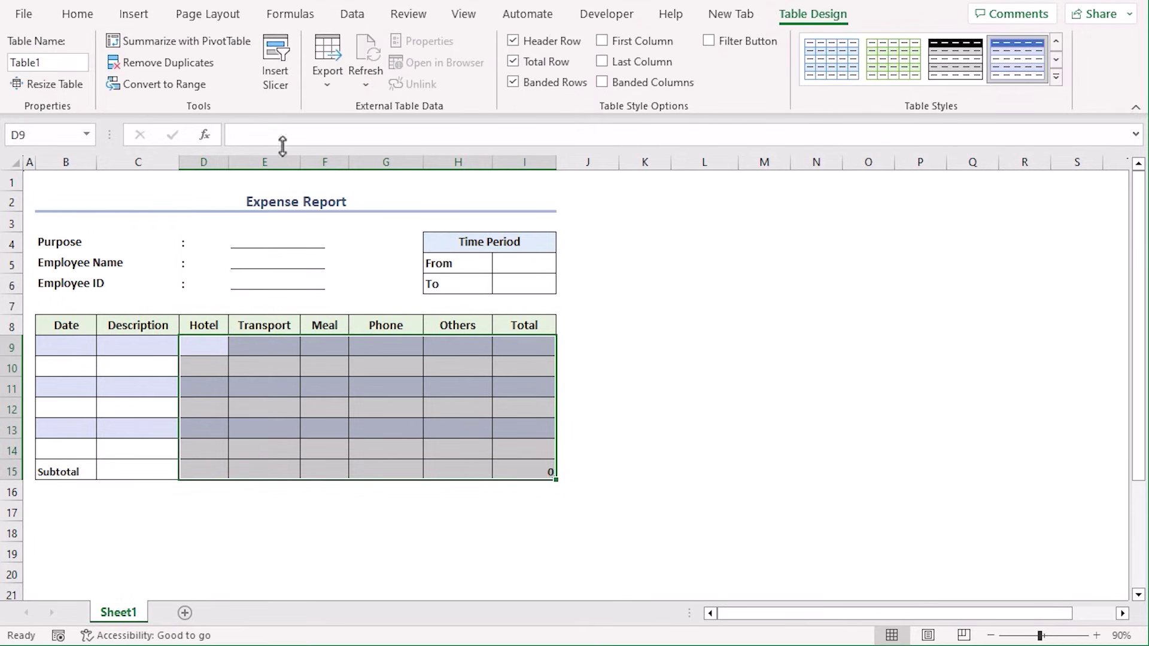
click(80, 16)
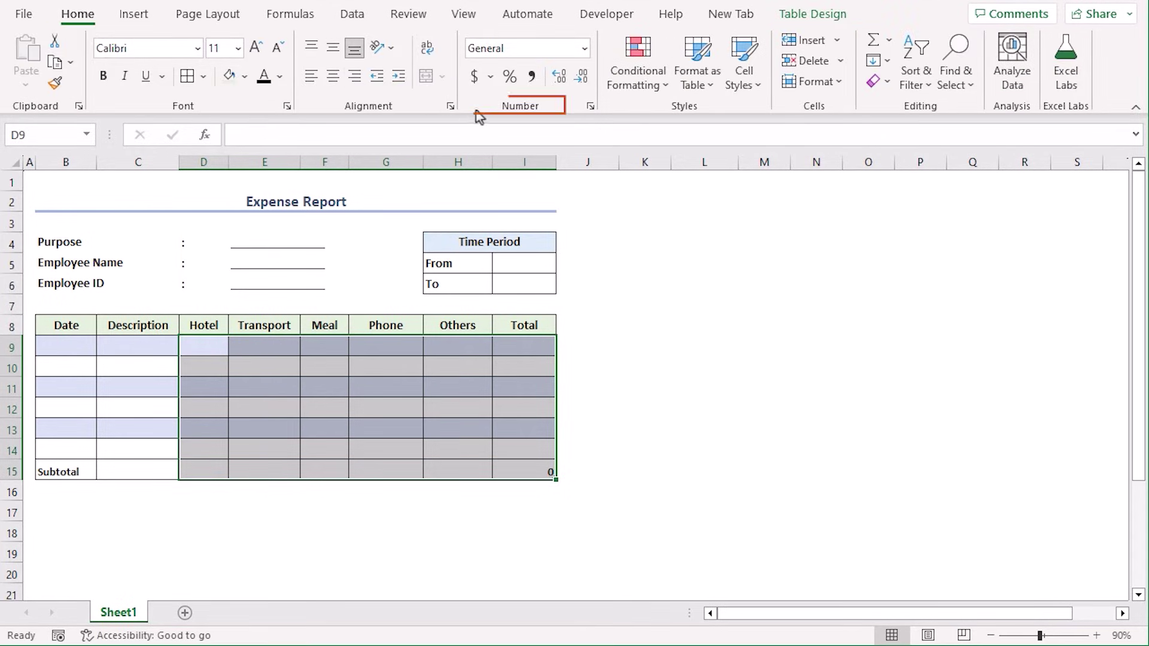
click(475, 78)
- Format the date cells B9:B14 as Short Date
drag(57, 344, 66, 450)
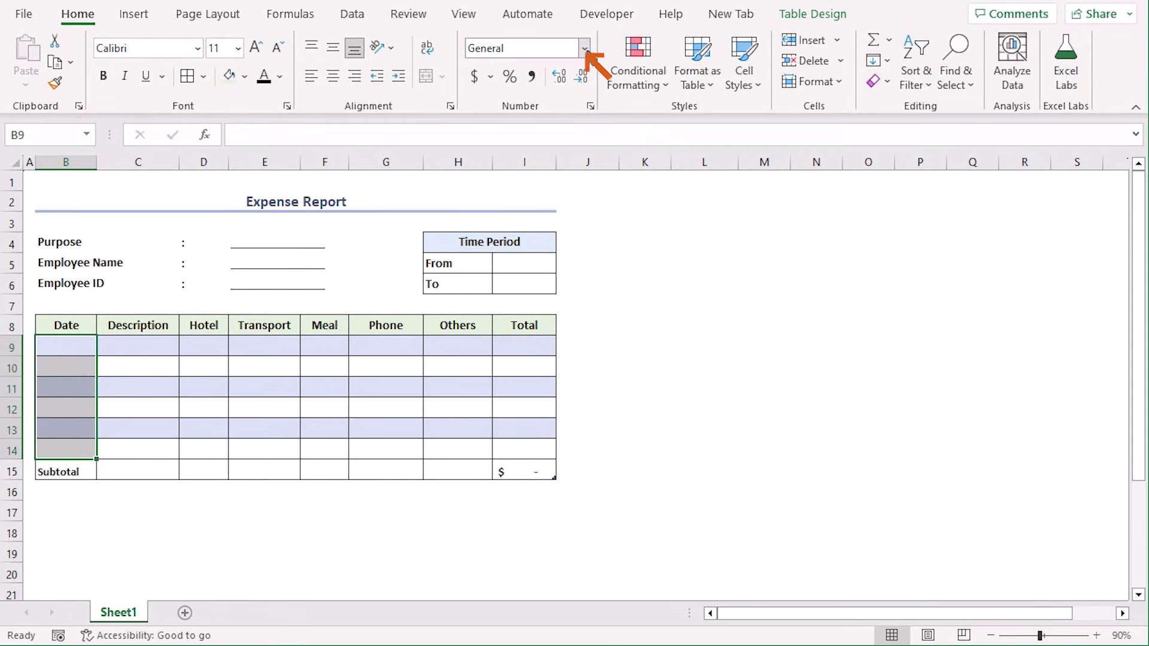
click(585, 50)
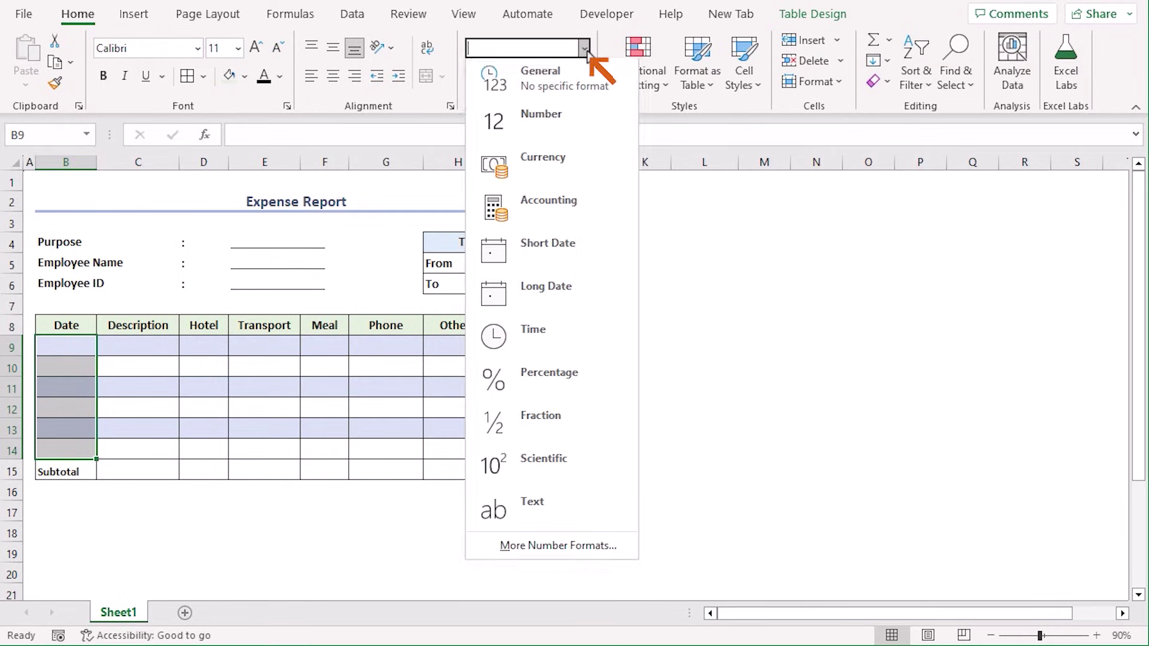
click(591, 248)
click(764, 428)
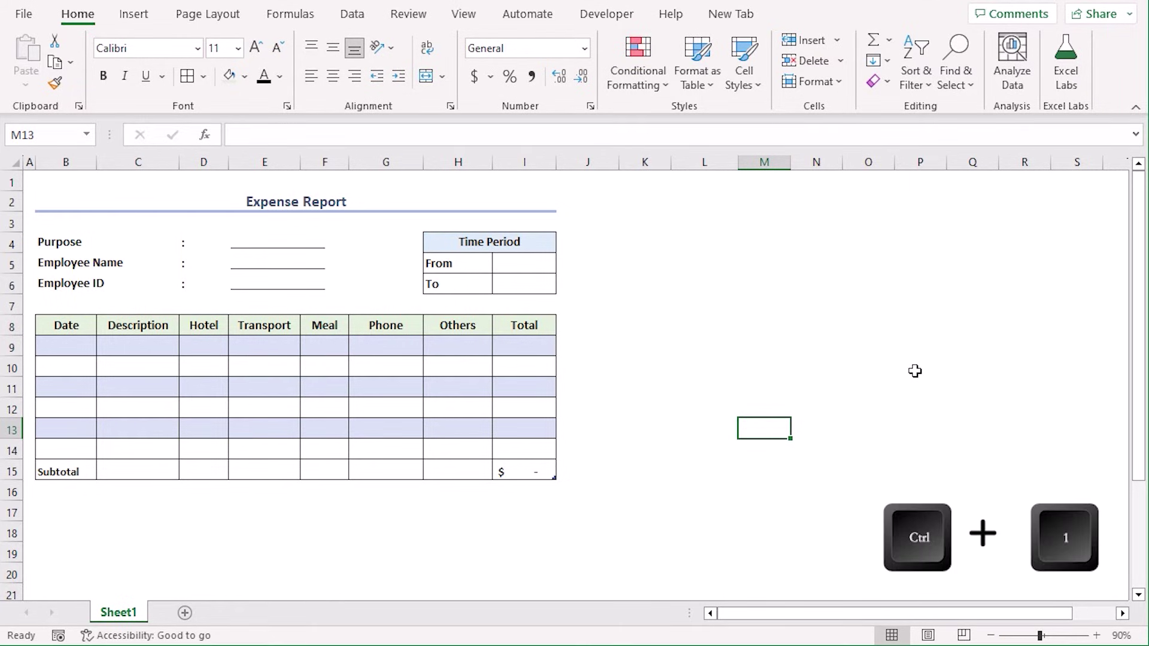
key(ctrl+1)
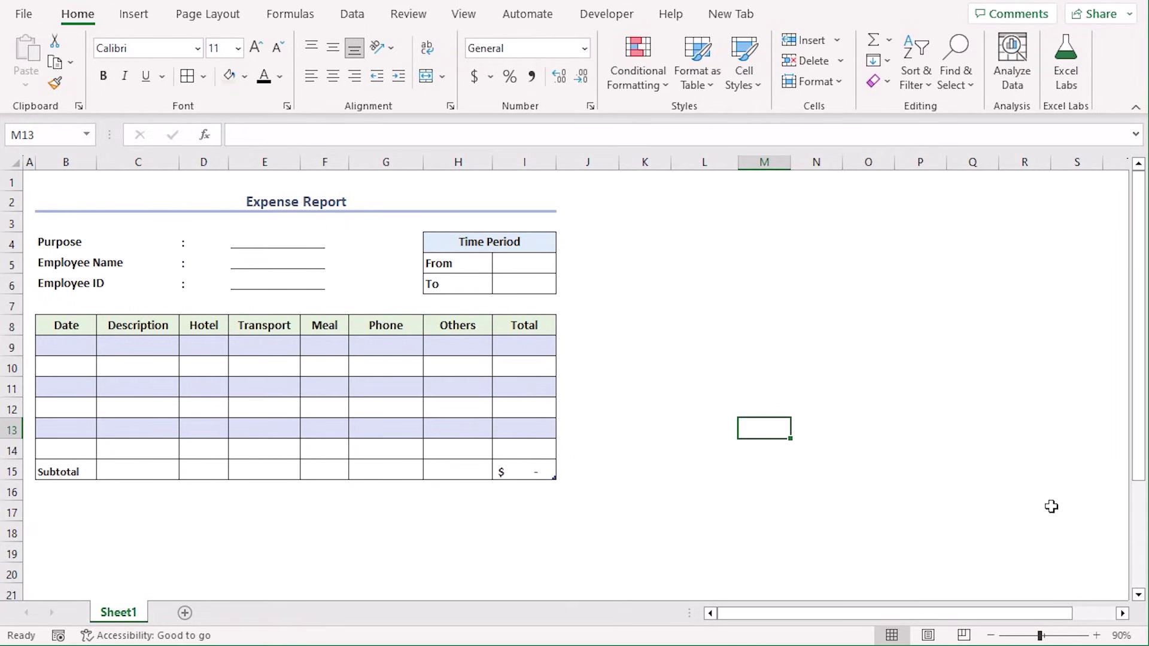
- Enter a SUM of Hotel through Others in I9, filling the whole Total column
click(531, 347)
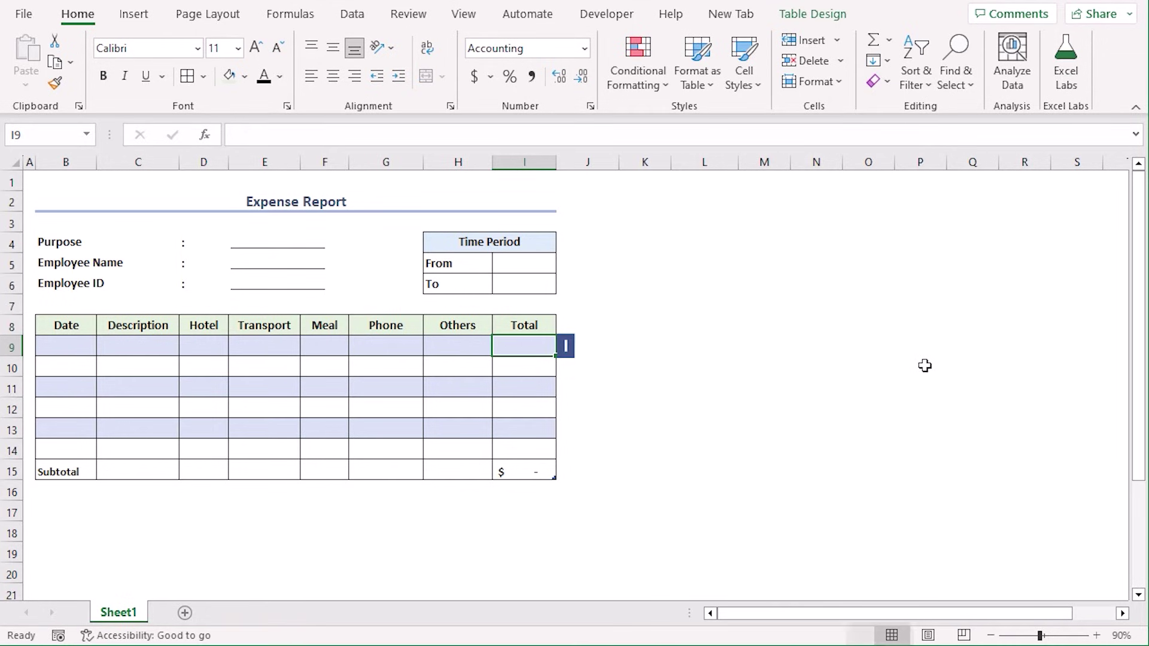
text(=sum)
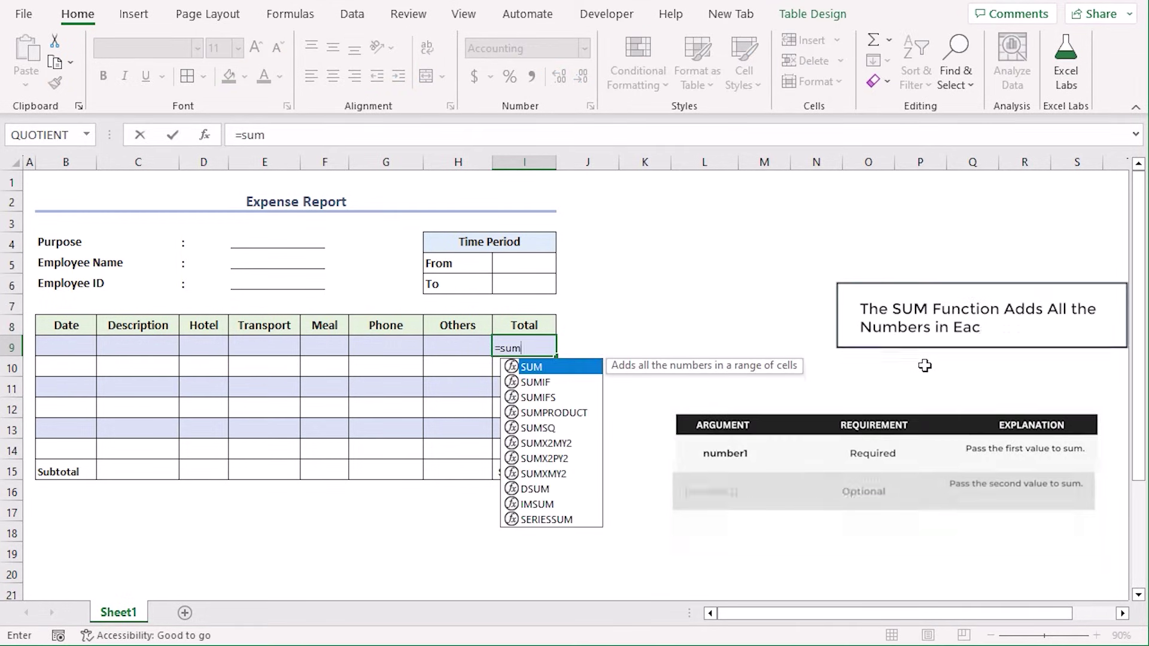
key(Tab)
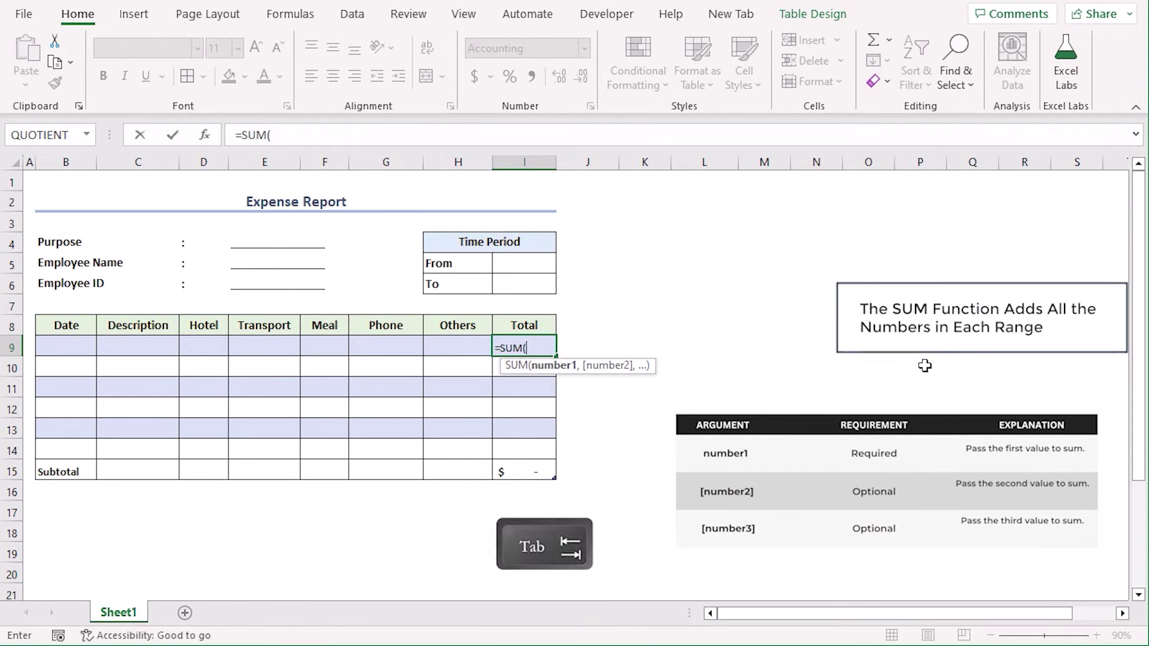
drag(191, 349, 458, 346)
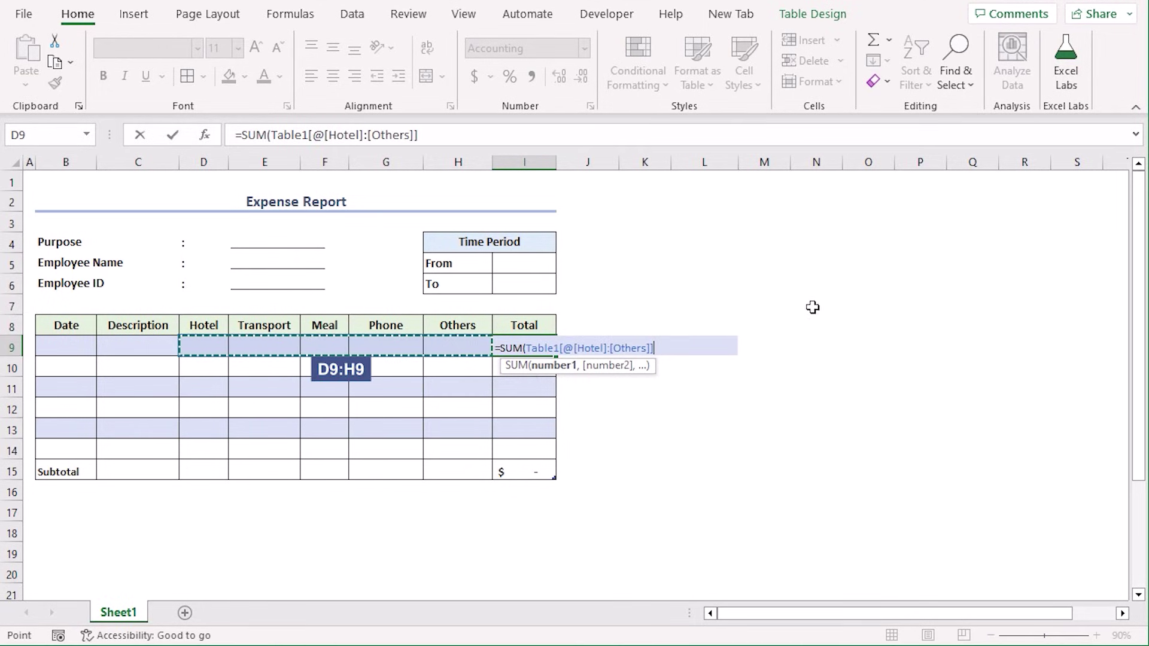
key(Return)
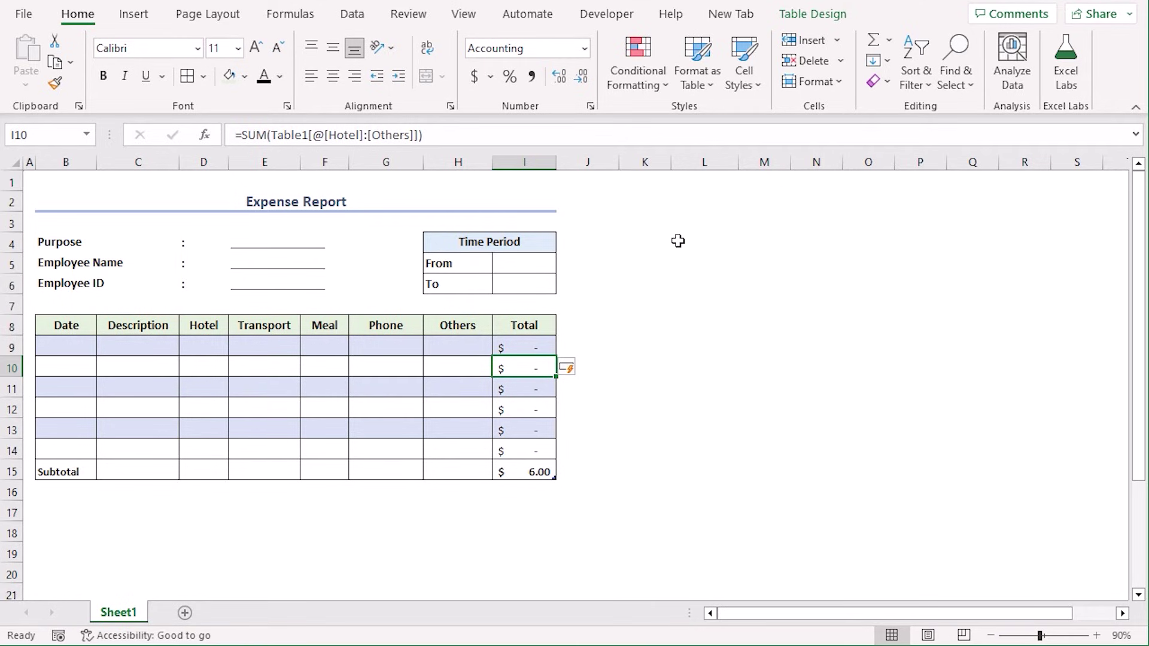
key(ctrl+c)
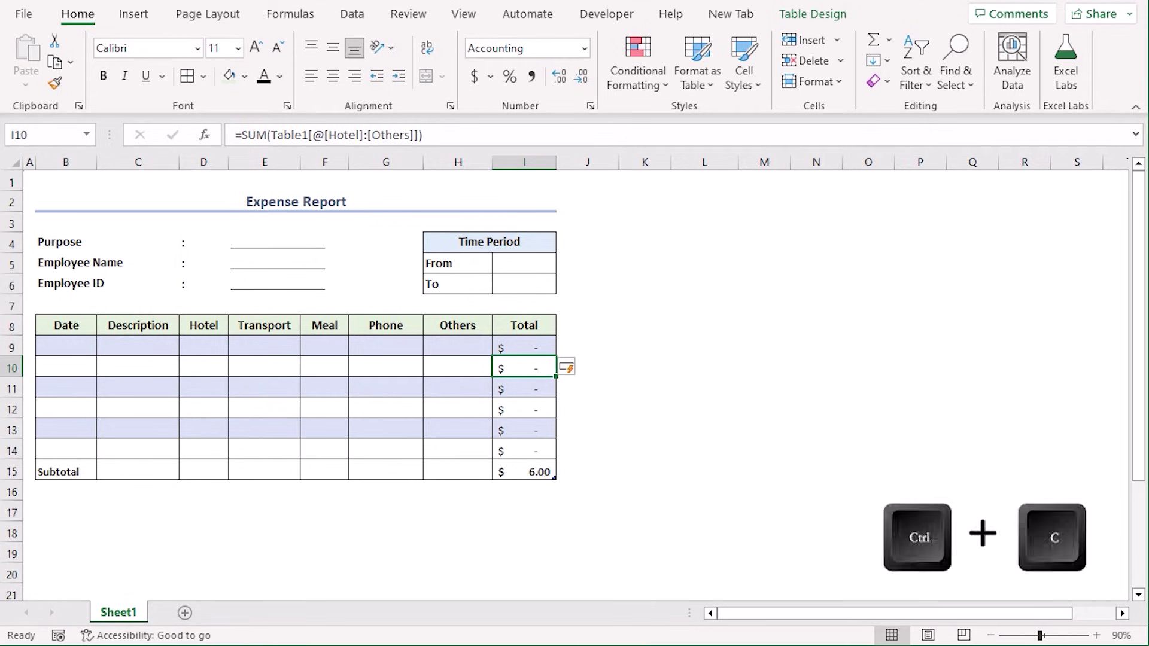
- Paste six sample expense rows, New York 10/2/2021 to Seattle 10/7/2021, starting at B9
key(ctrl+c)
click(66, 345)
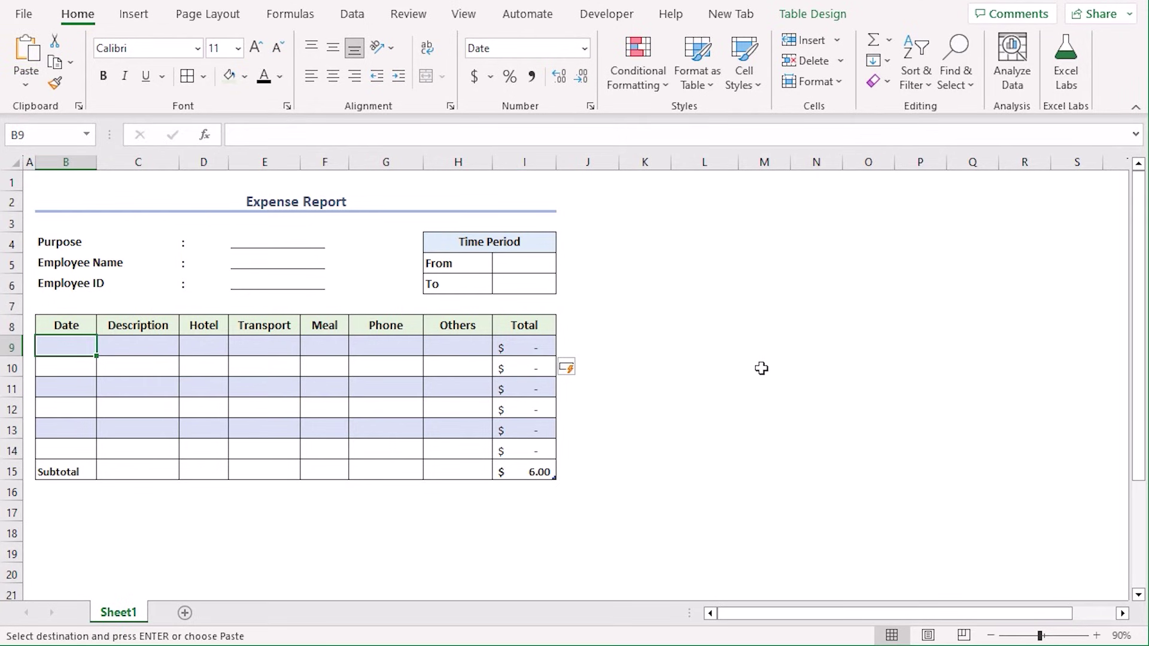
key(ctrl+v)
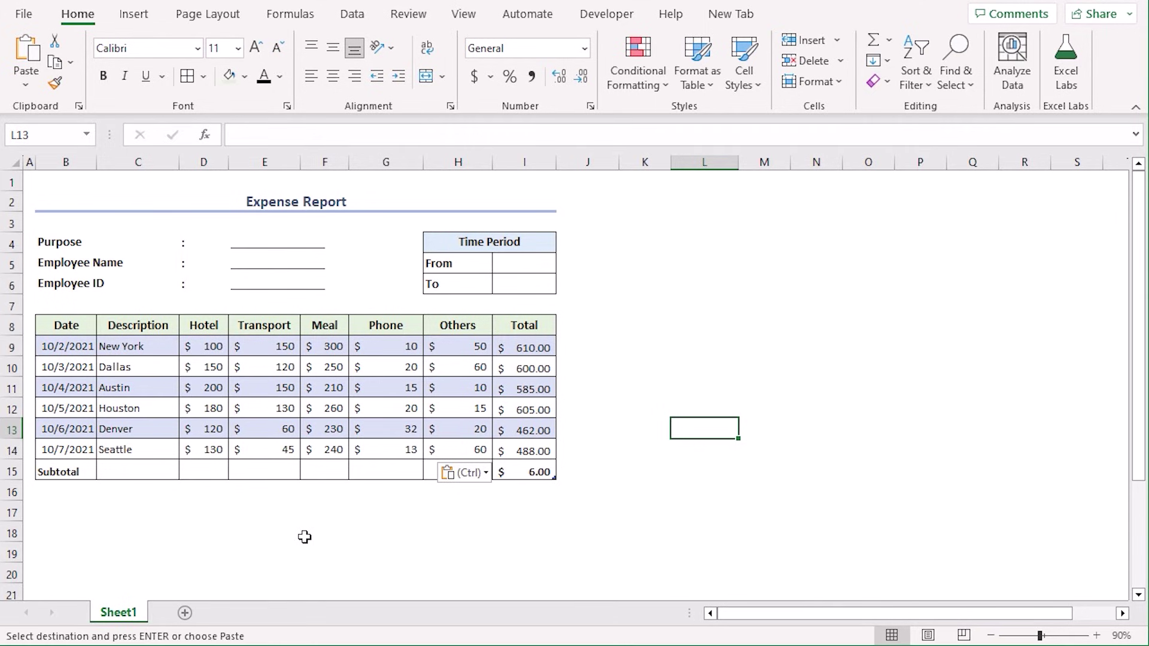
- Sum Hotel through Others in the Subtotal row ($880.00 to $215.00), widening columns D and F
click(213, 473)
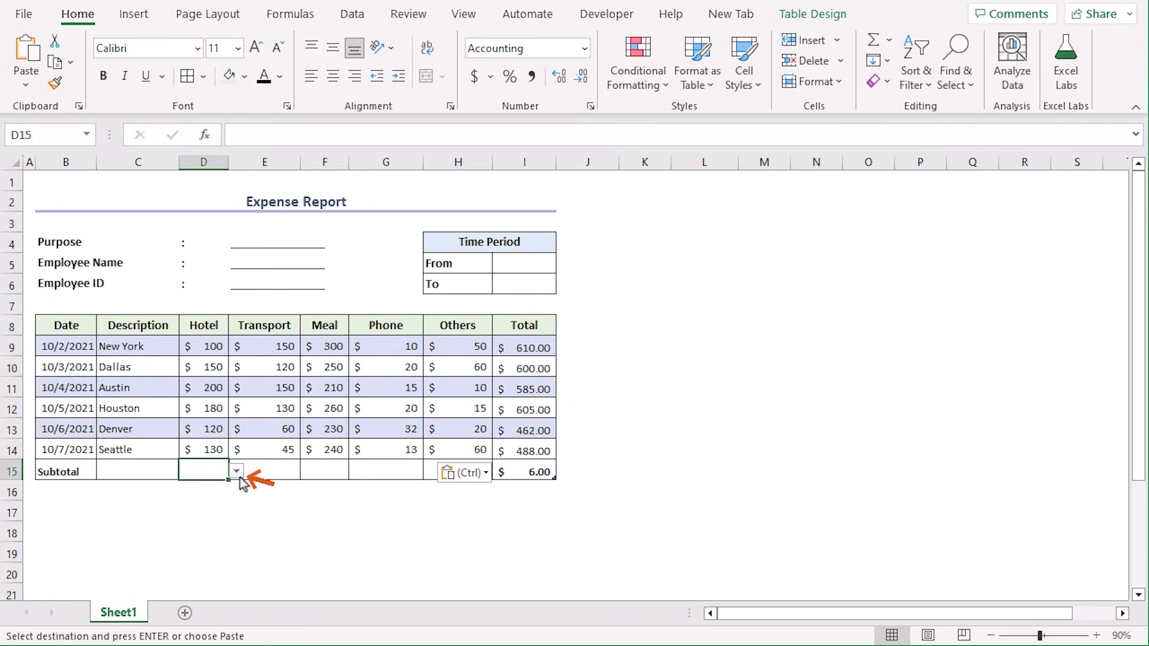
click(237, 473)
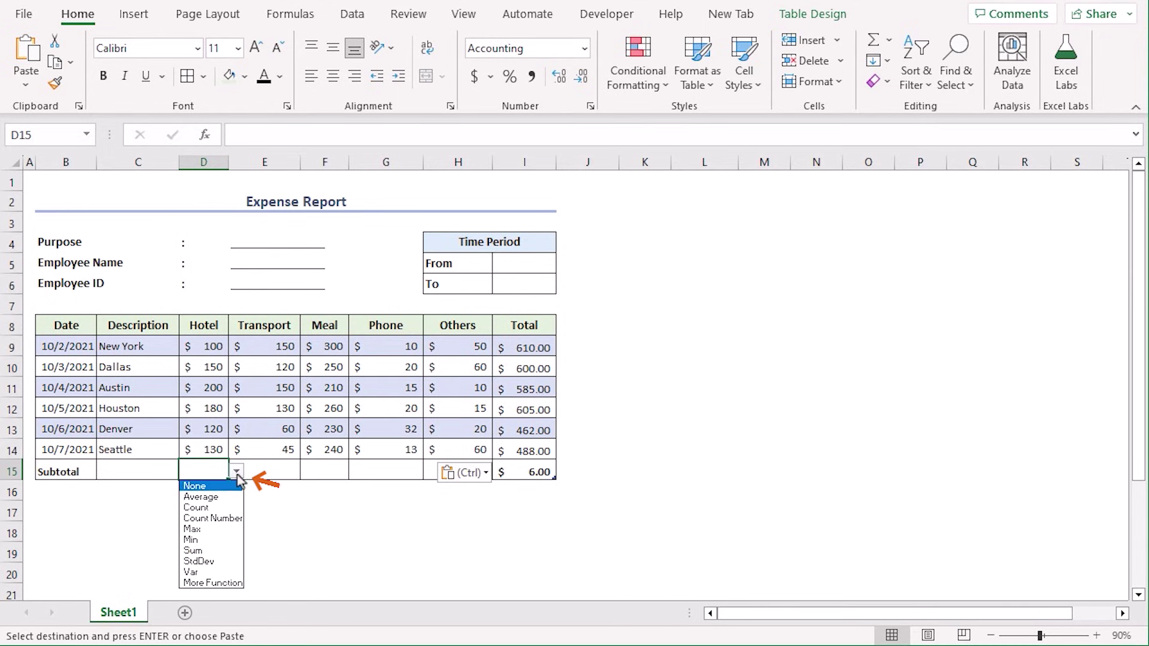
click(225, 550)
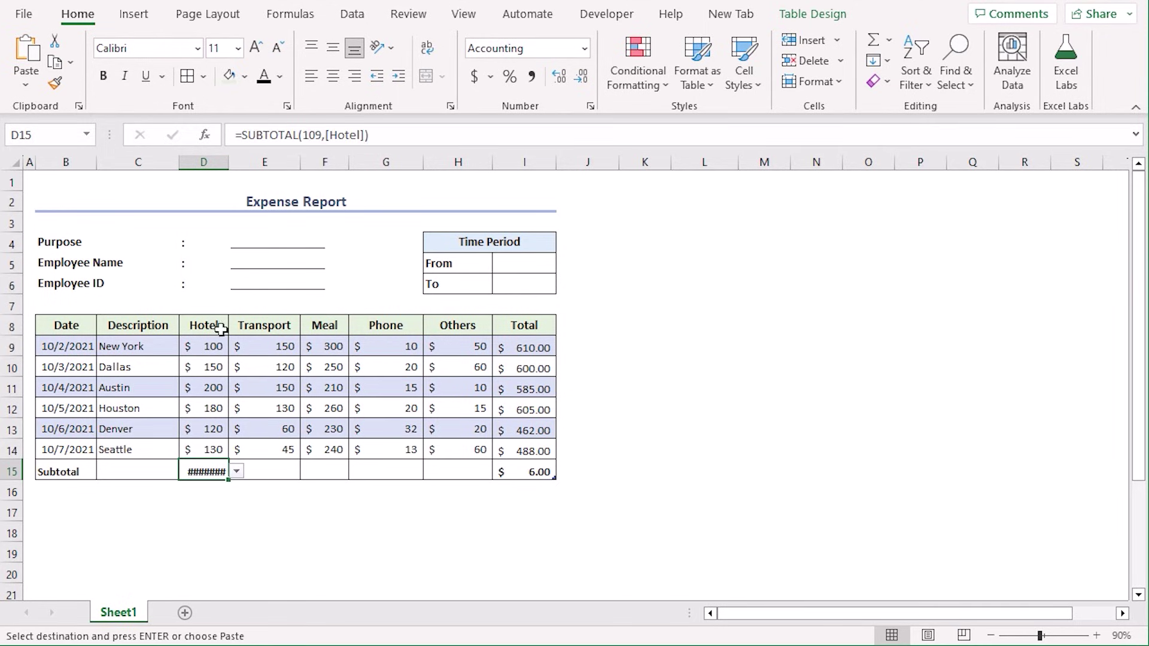
drag(227, 163, 237, 163)
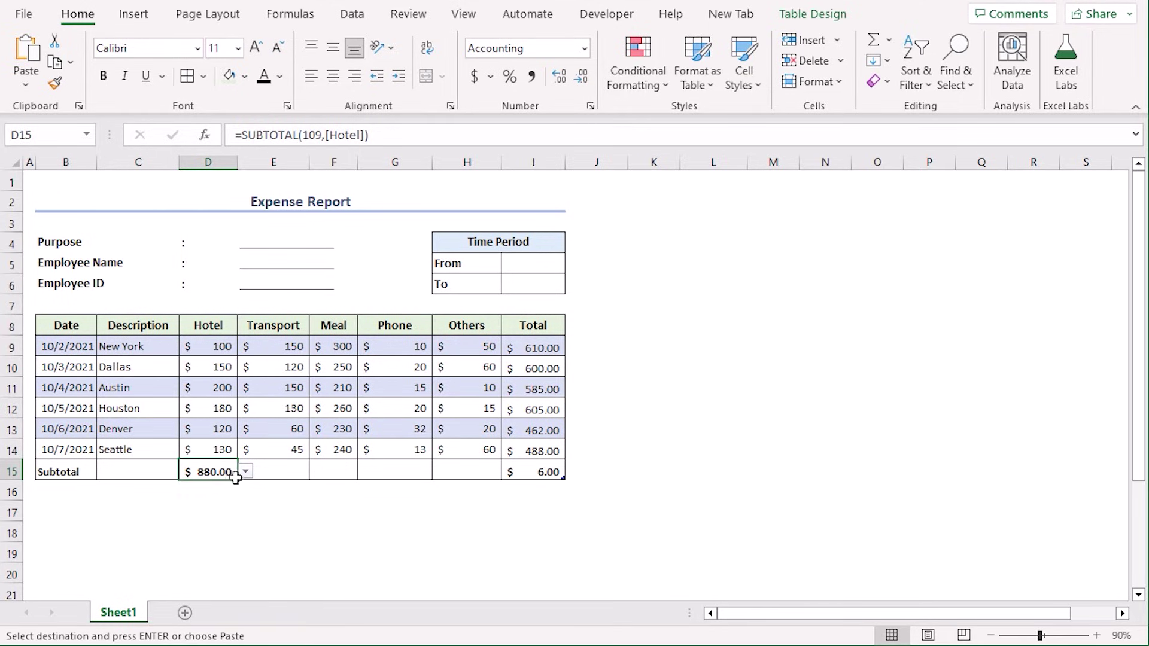
drag(238, 478, 474, 472)
click(340, 512)
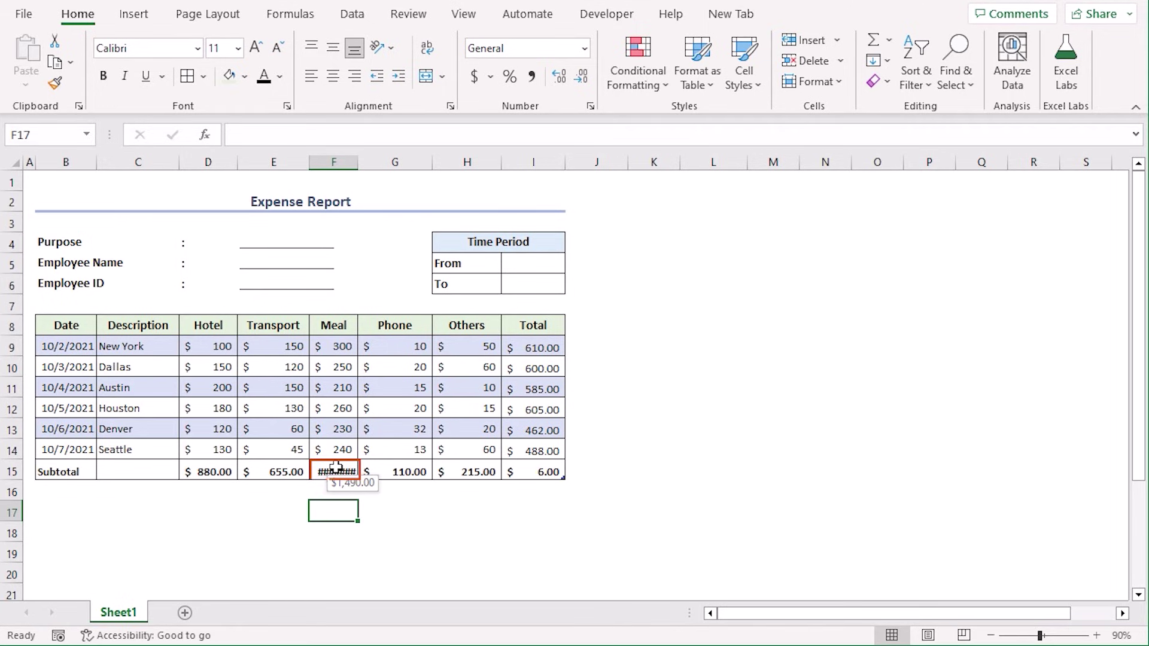
double_click(358, 163)
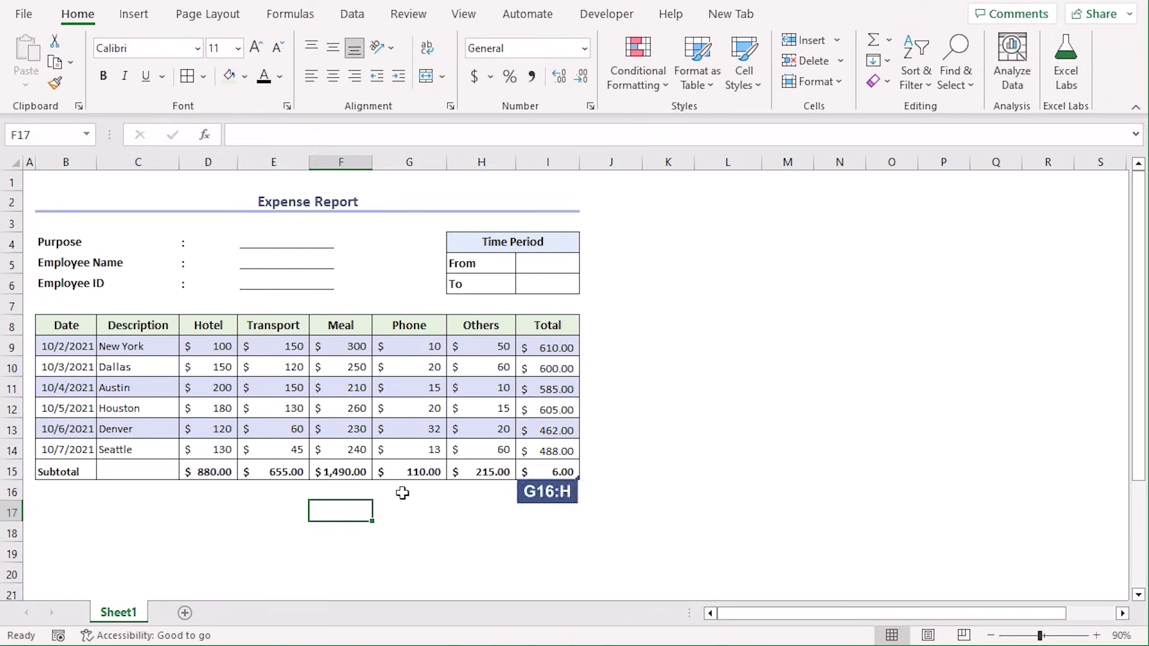
- Merge G16:H16 and add a bold, 12-pt Paid label
drag(402, 492, 495, 488)
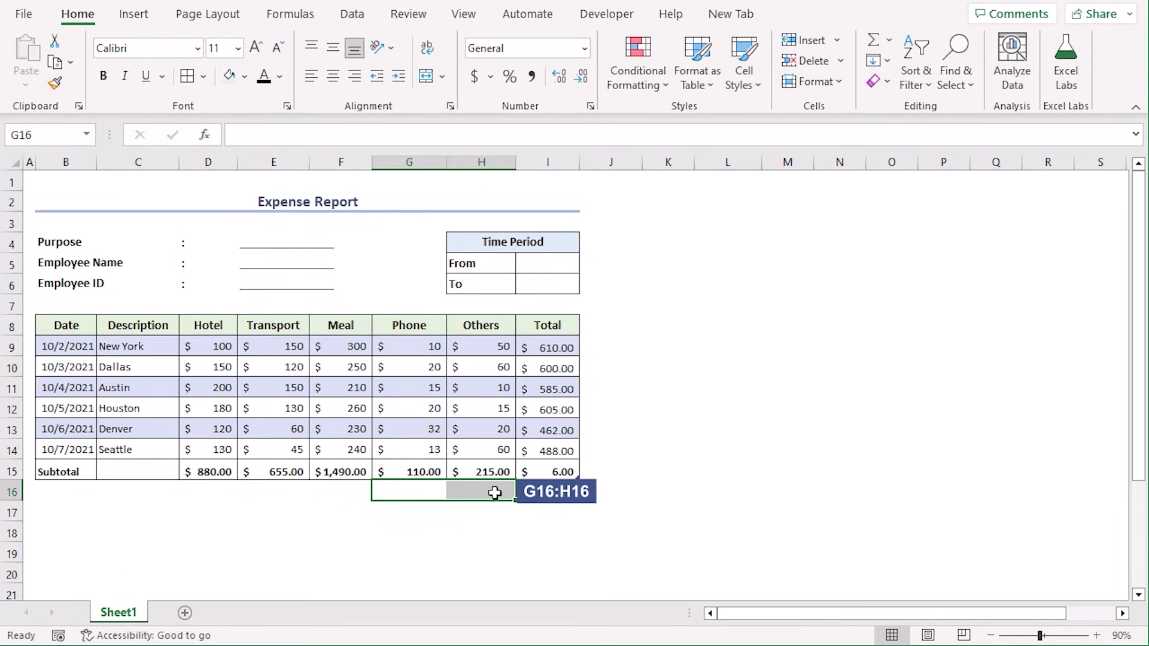
click(426, 79)
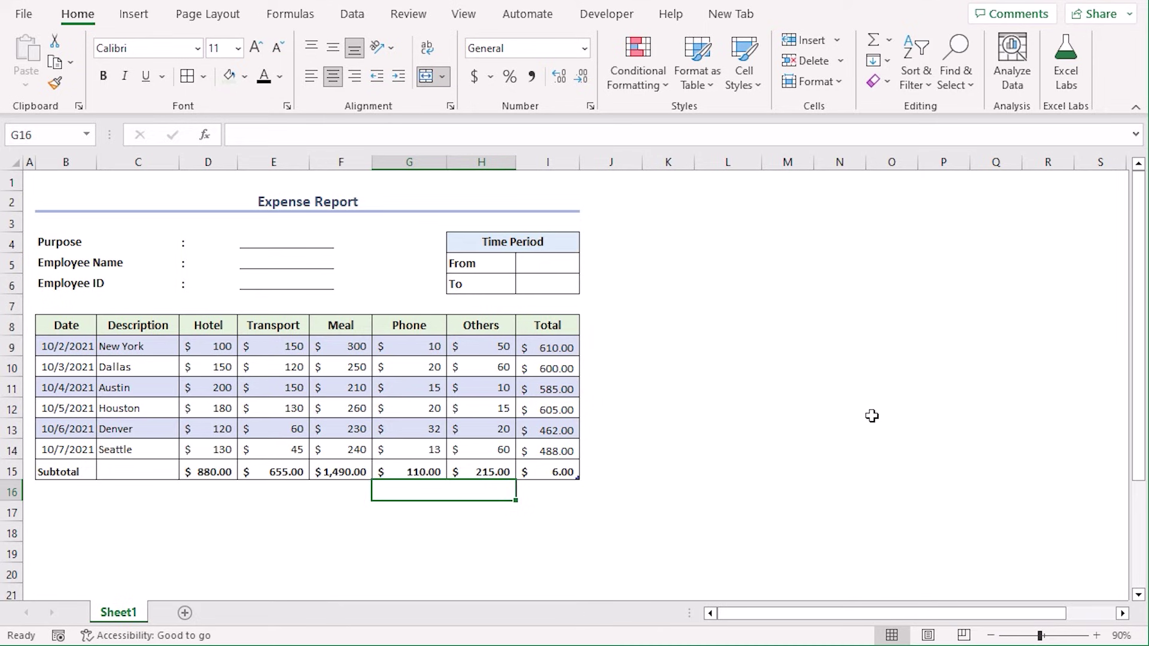
text(Paid)
key(ctrl+Return)
click(103, 76)
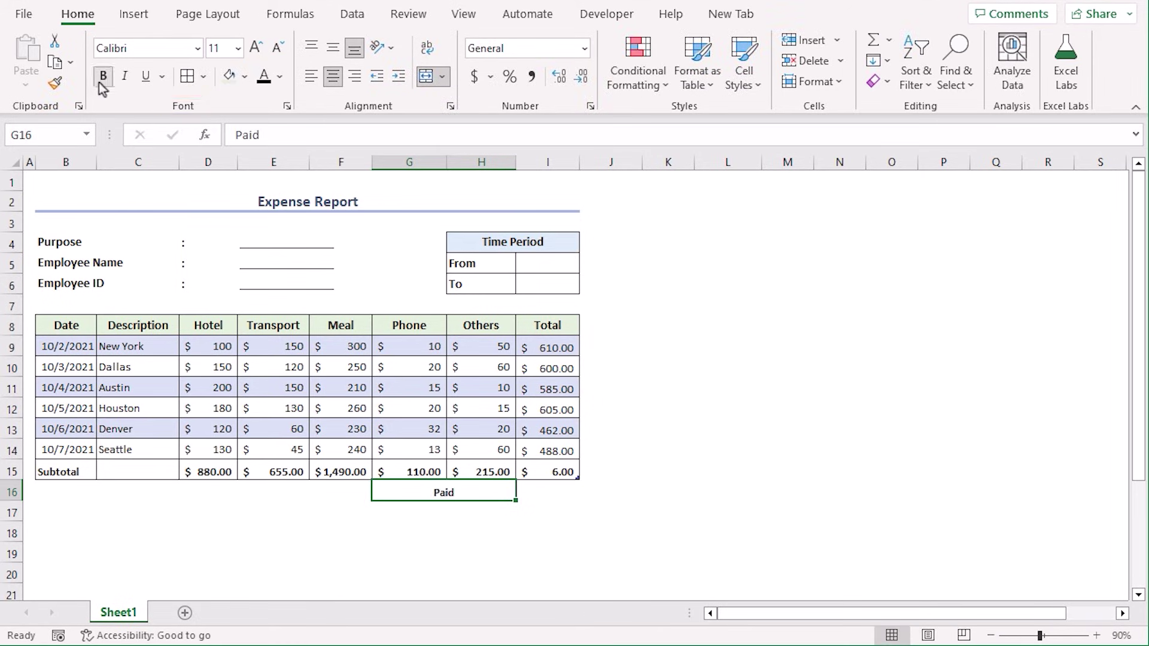
click(257, 54)
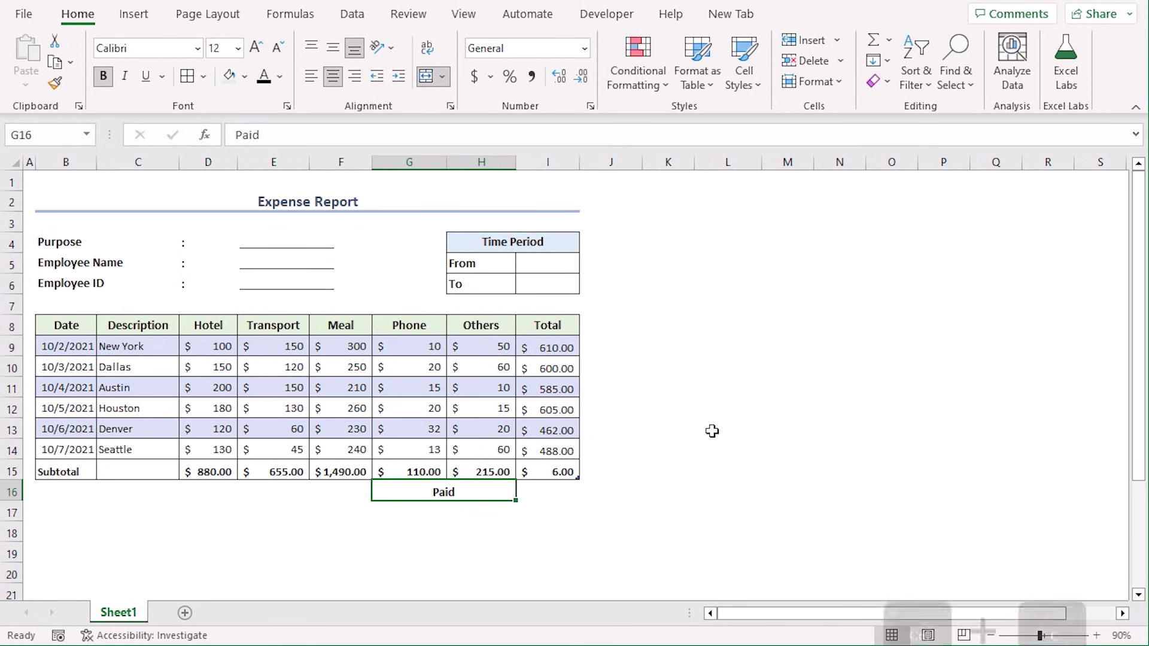
- Copy the label to G17 and B18, relabelling them Due and Authorization
key(ctrl+c)
click(398, 518)
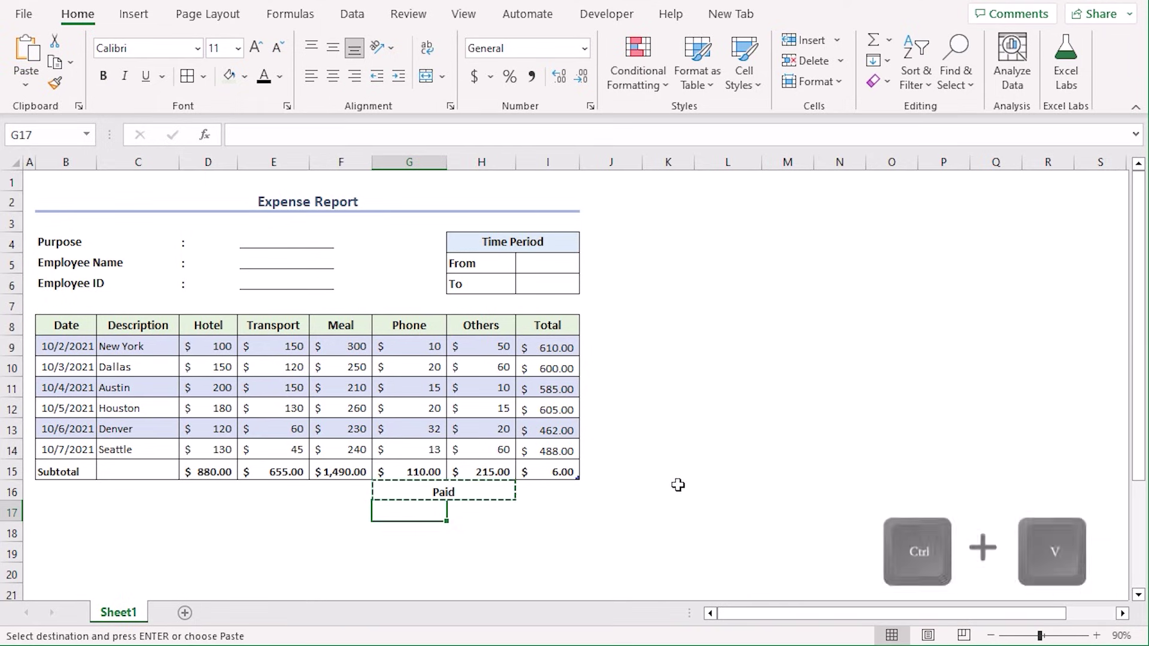
key(ctrl+v)
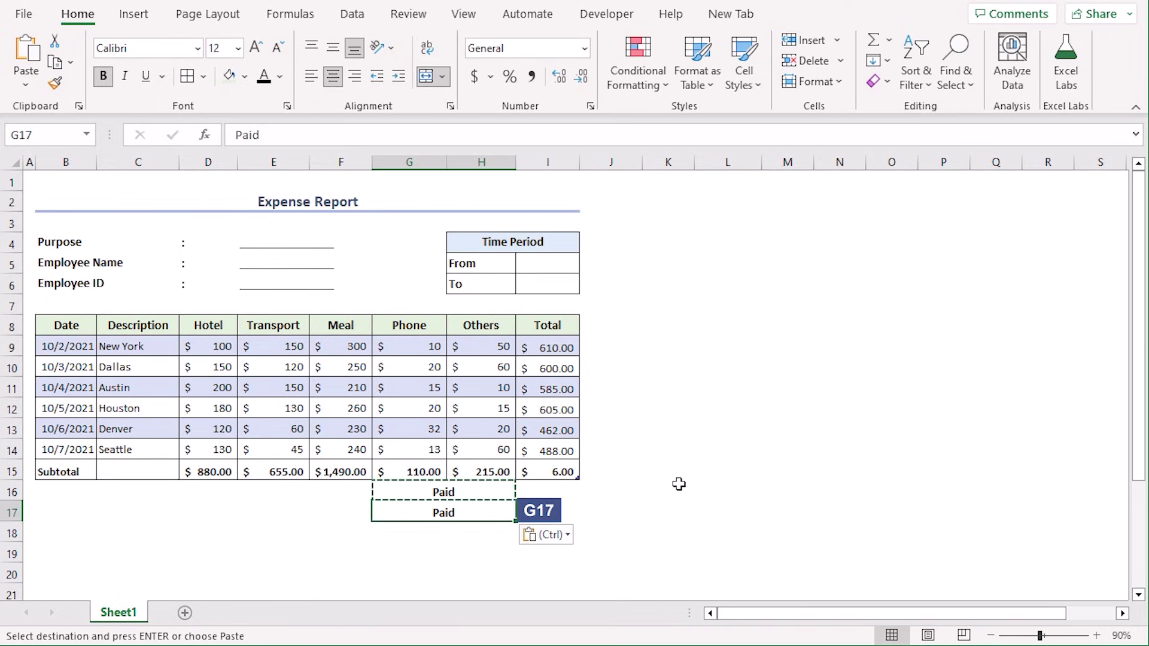
click(67, 533)
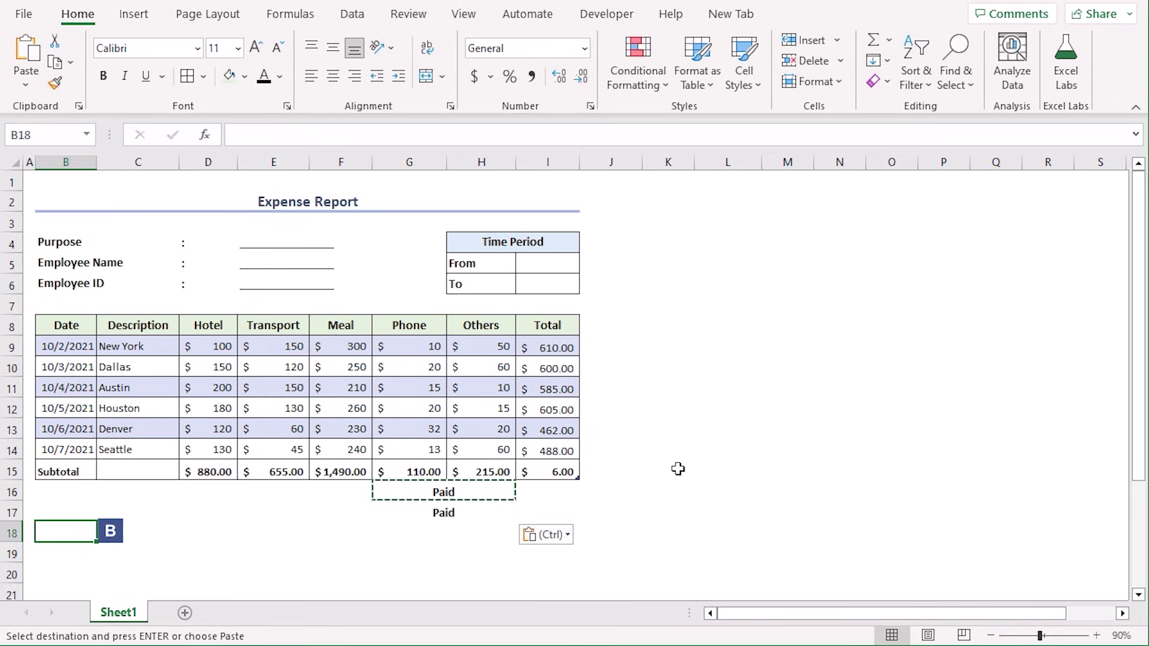
key(Return)
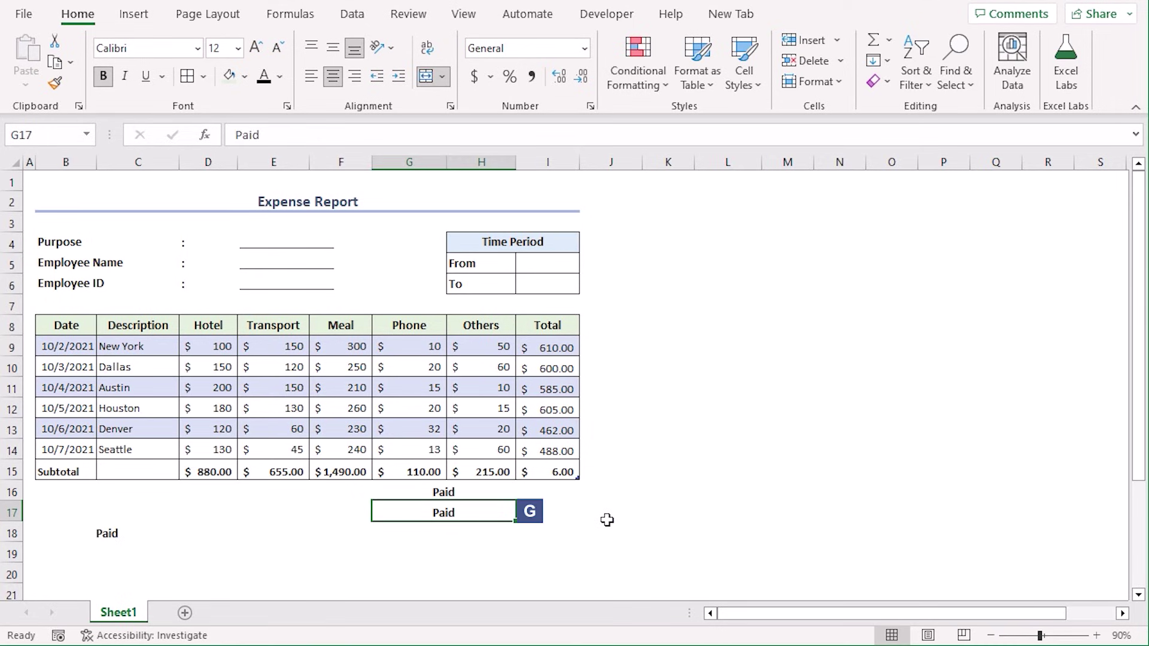
text(Du)
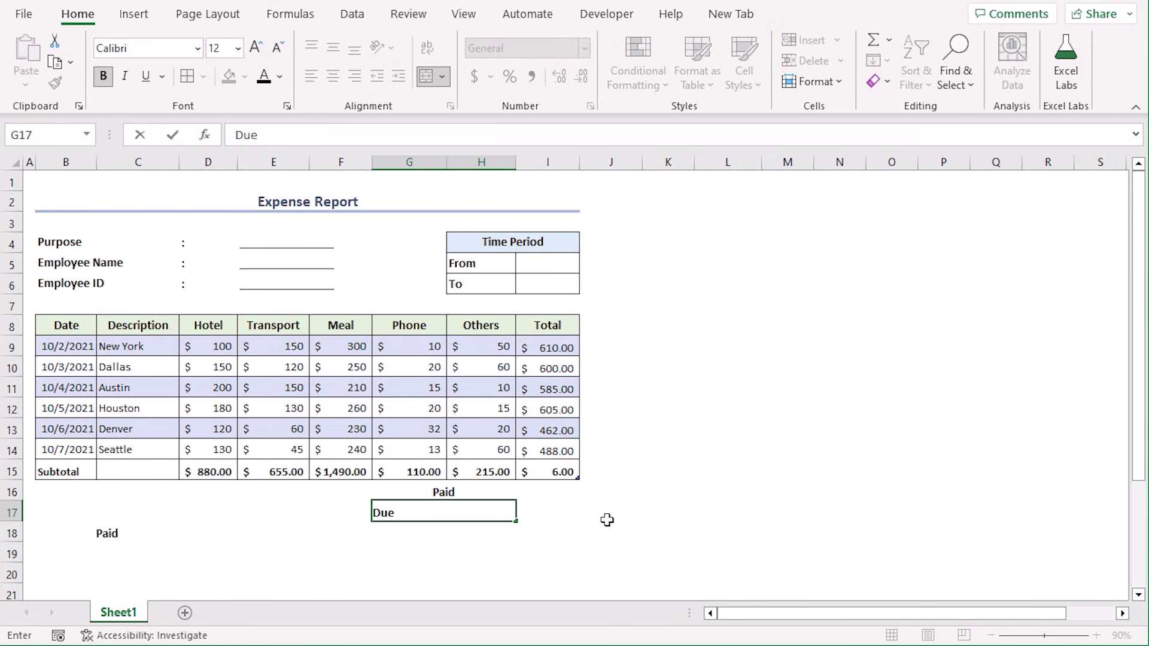
text(e)
key(Return)
click(123, 534)
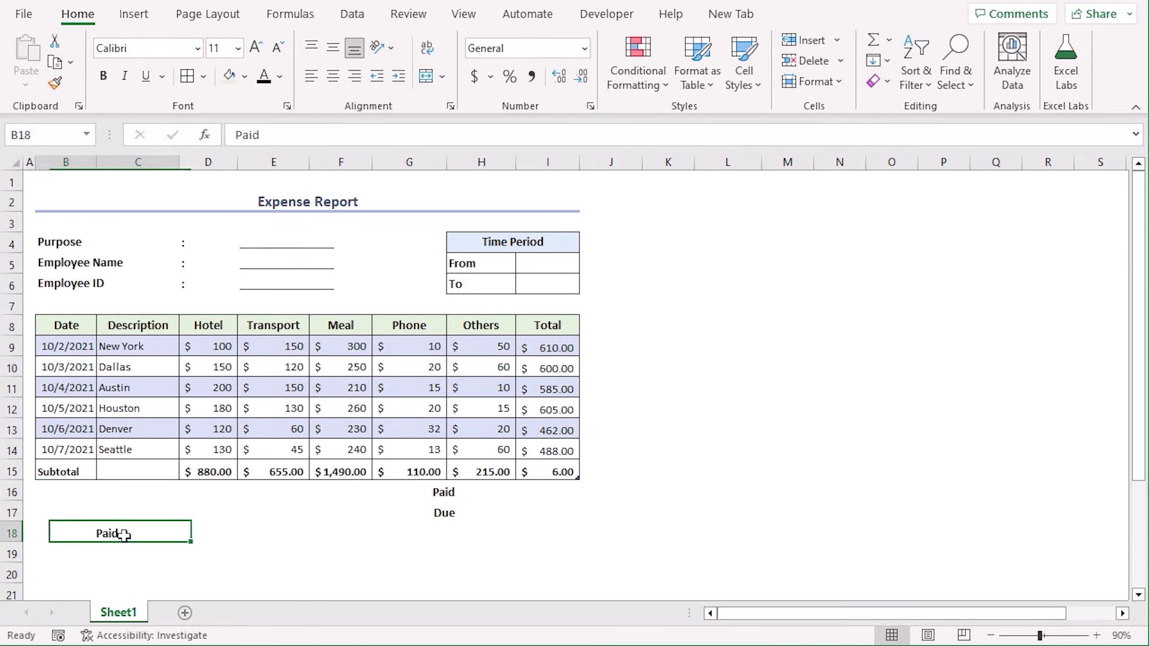
text(A)
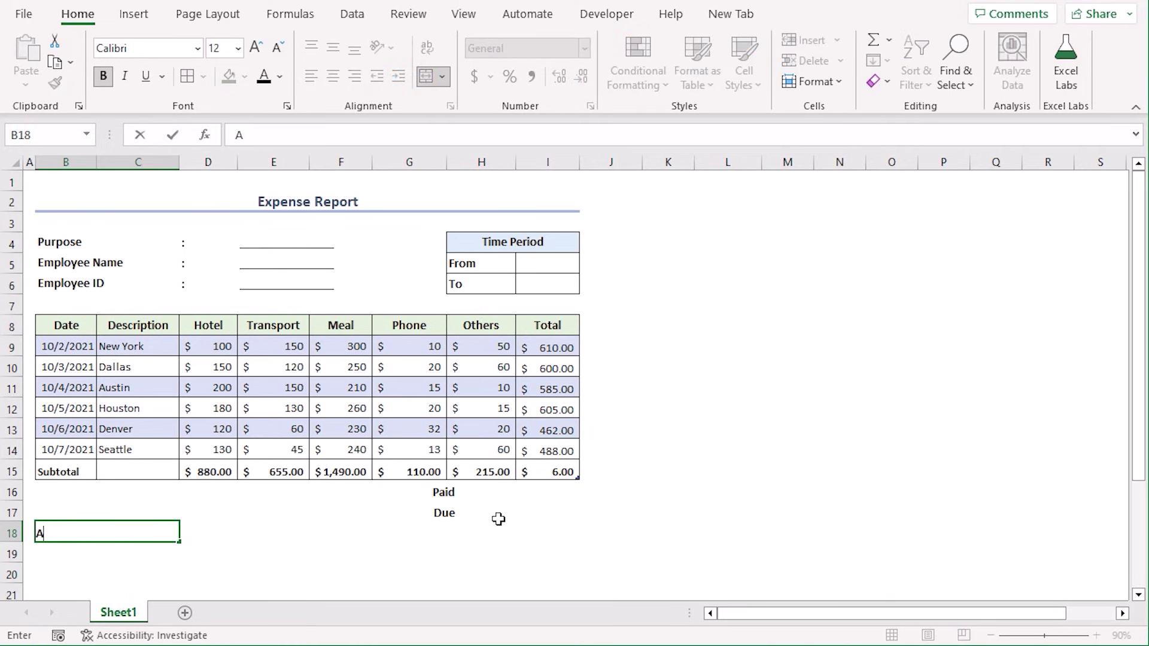
text(uthorization)
key(Return)
- Apply All Borders to the Paid and Due block G16:I17
drag(488, 491, 547, 513)
click(187, 76)
click(668, 449)
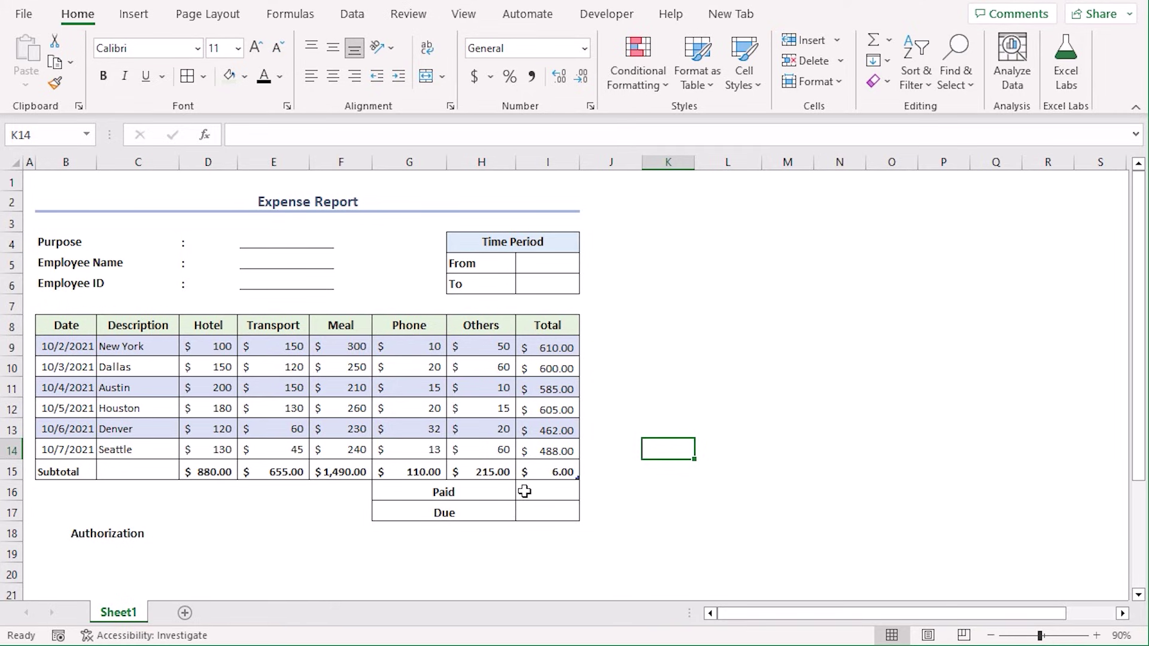
- Set the Total subtotal in I15 to Sum, showing $3,350.00
click(537, 522)
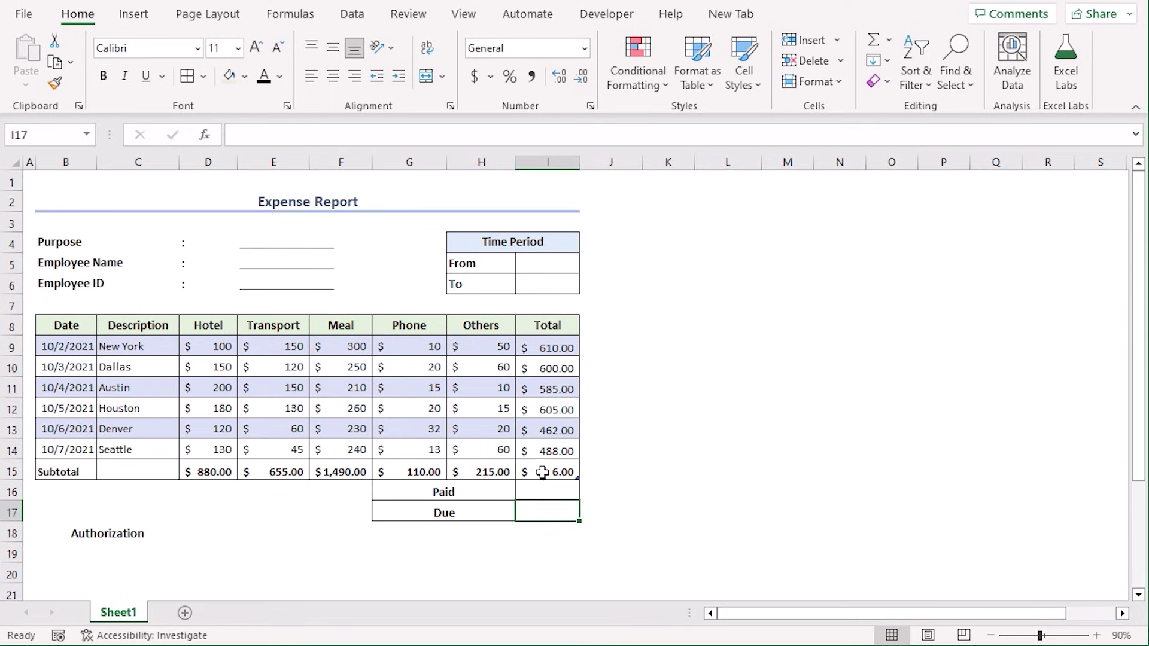
click(541, 470)
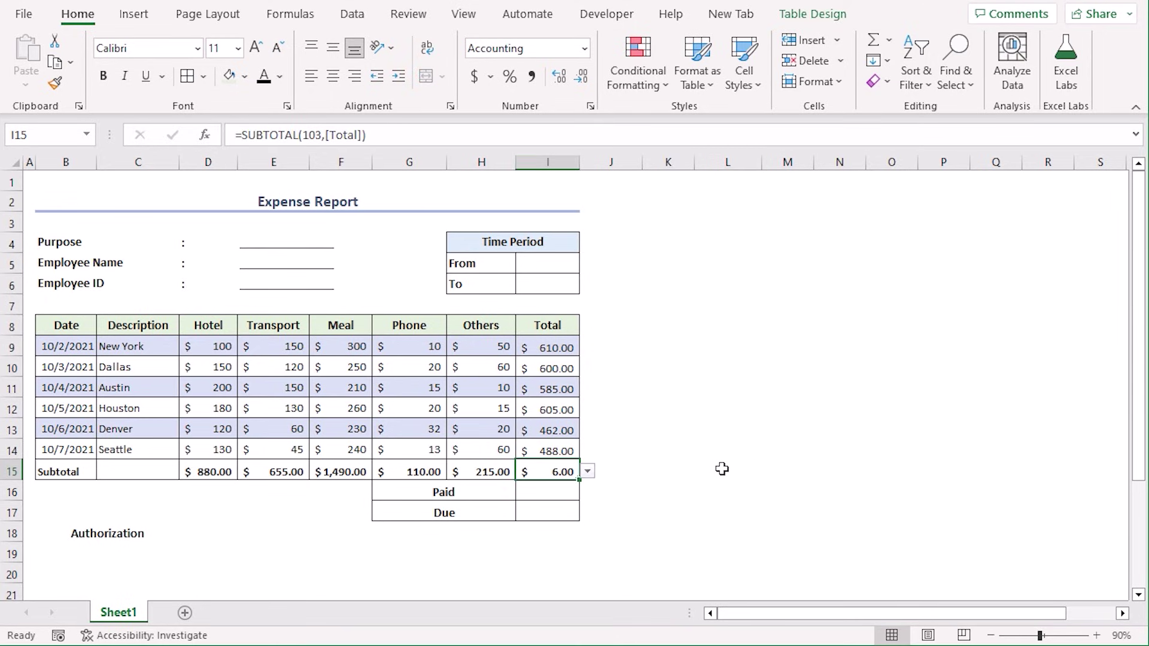
click(589, 473)
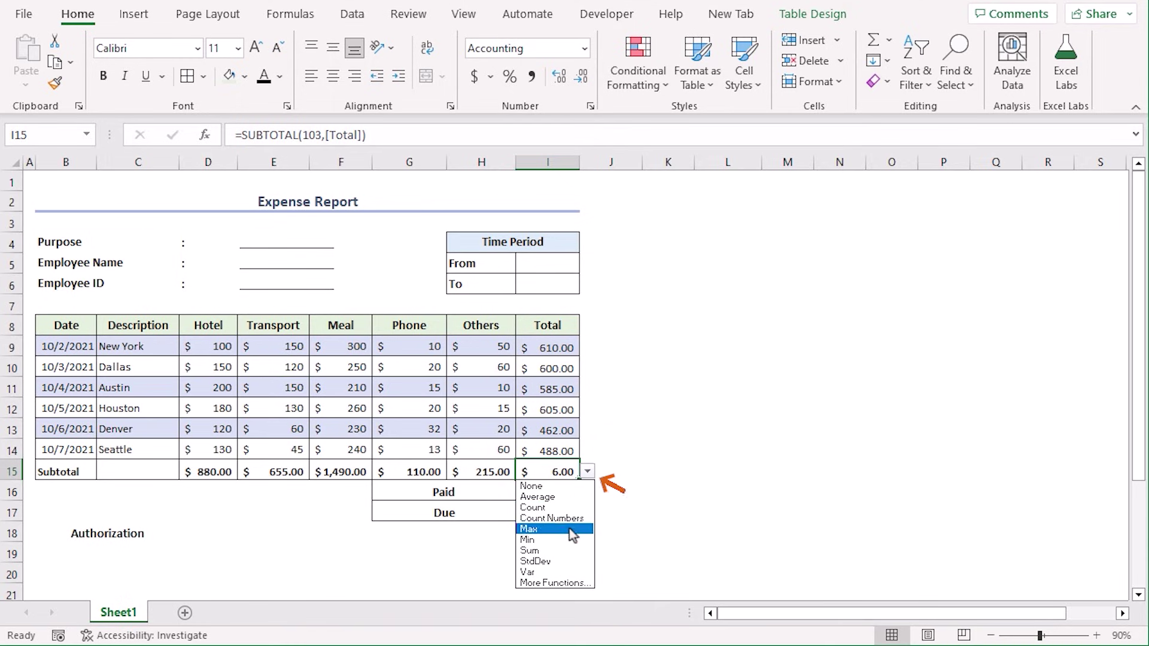
click(567, 550)
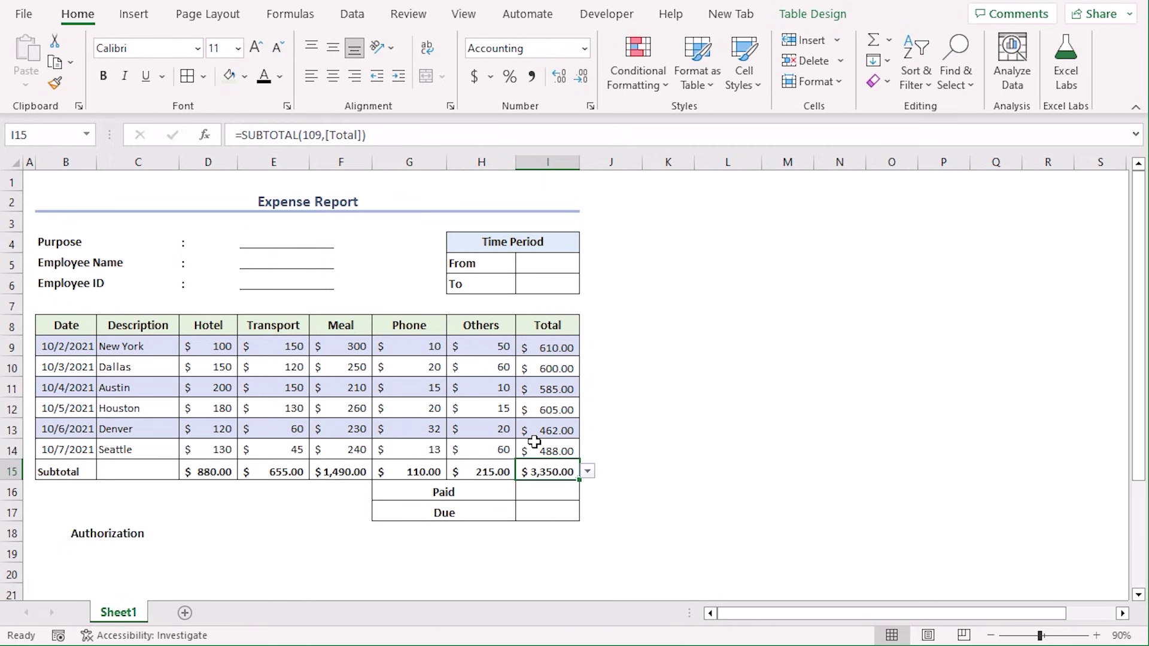
- Enter 1000 as Paid in I16 and format I16:I17 as Accounting
click(541, 495)
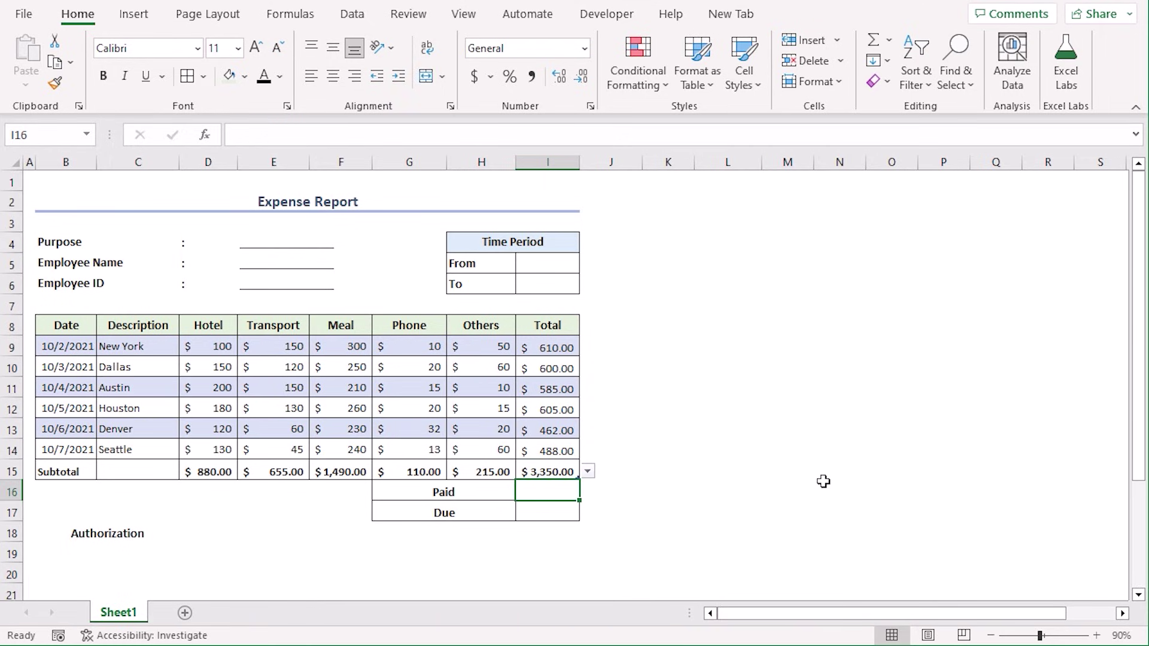
text(1000)
key(Return)
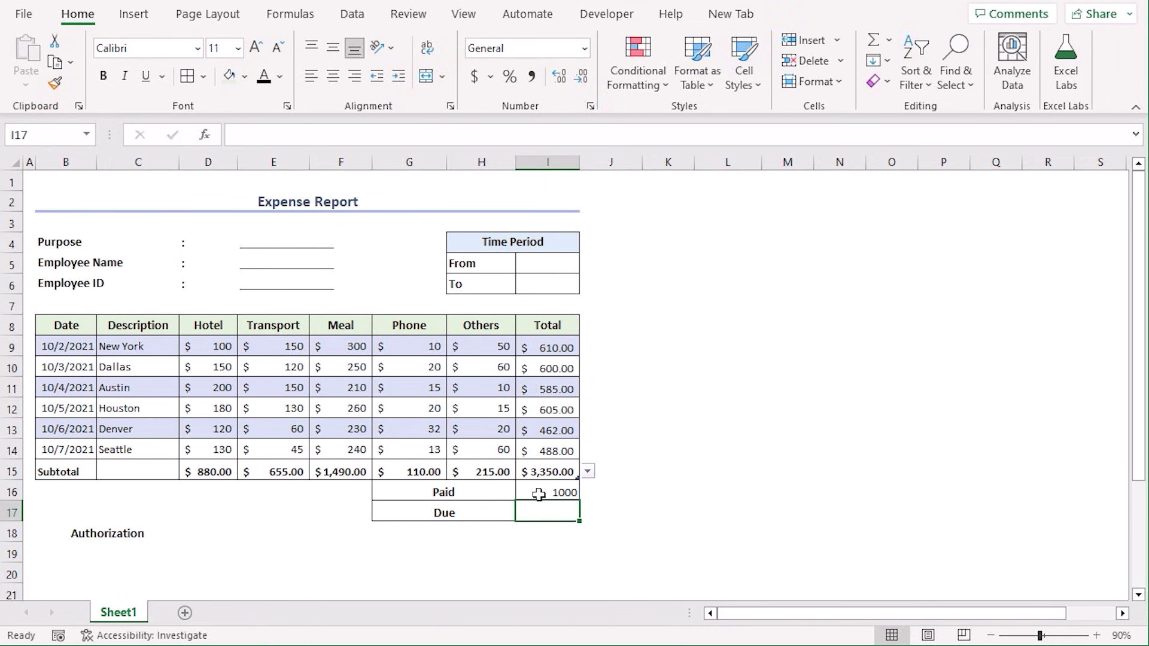
click(537, 492)
key(shift+Down)
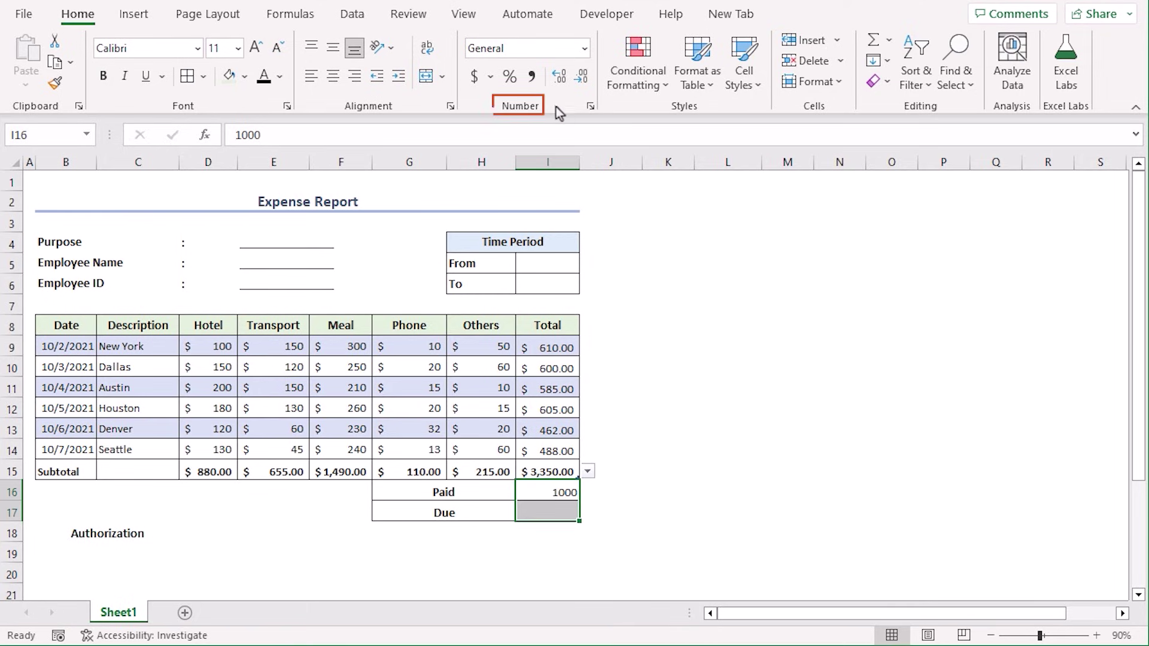
click(474, 76)
click(576, 504)
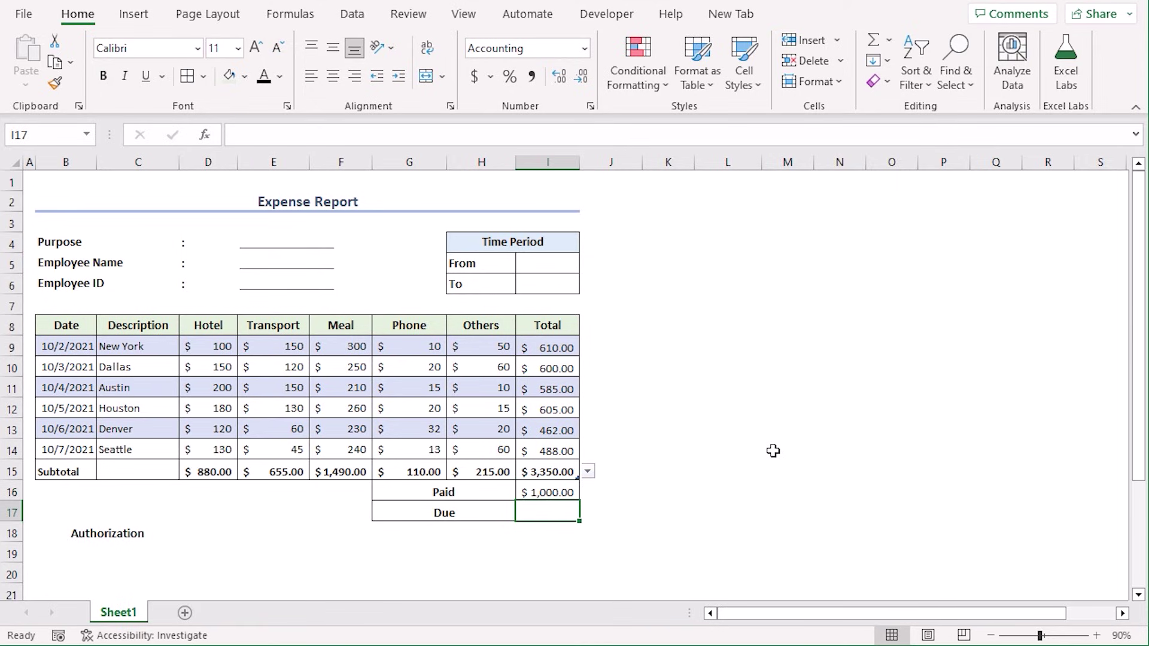
- Enter =I15-I16 in I17 so Due shows $2,350.00
text(=)
key(Up)
key(Up)
text(-)
key(Up)
key(Return)
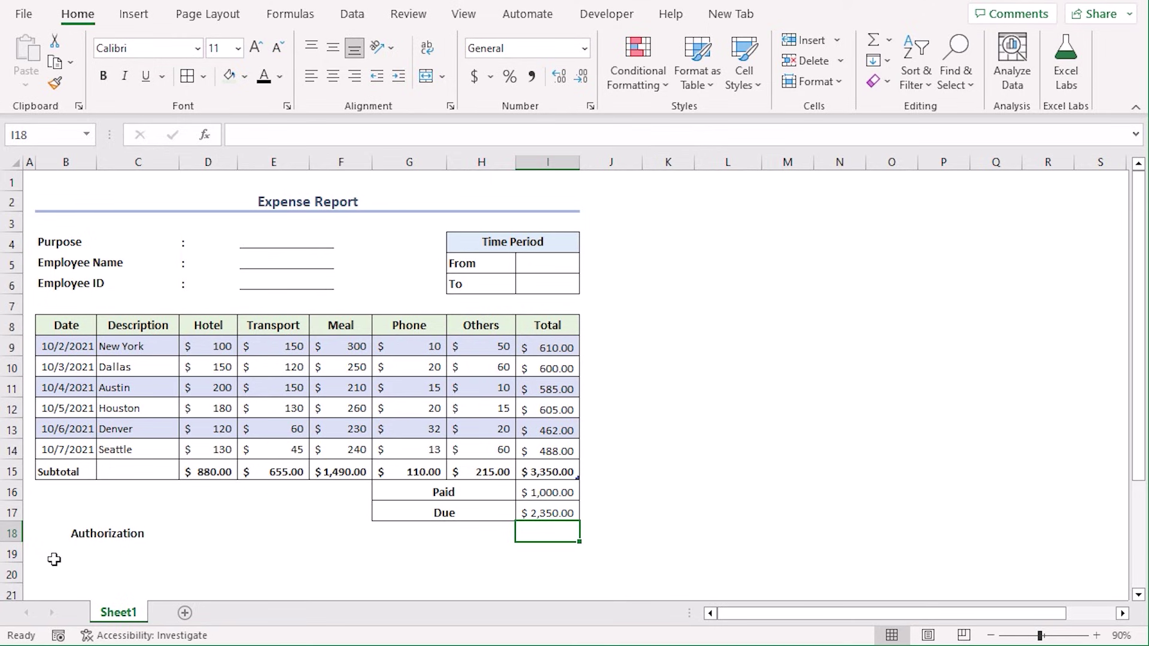
- Merge and center B19:C19 and fill it with an underscore signature line
drag(54, 560, 110, 551)
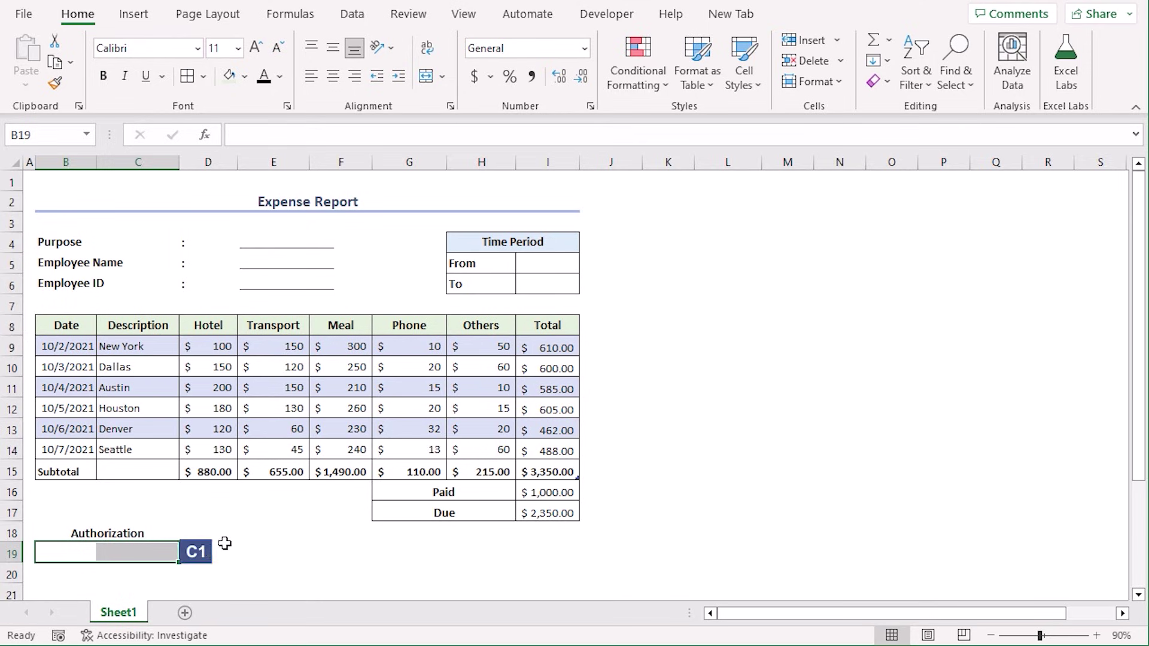
click(424, 81)
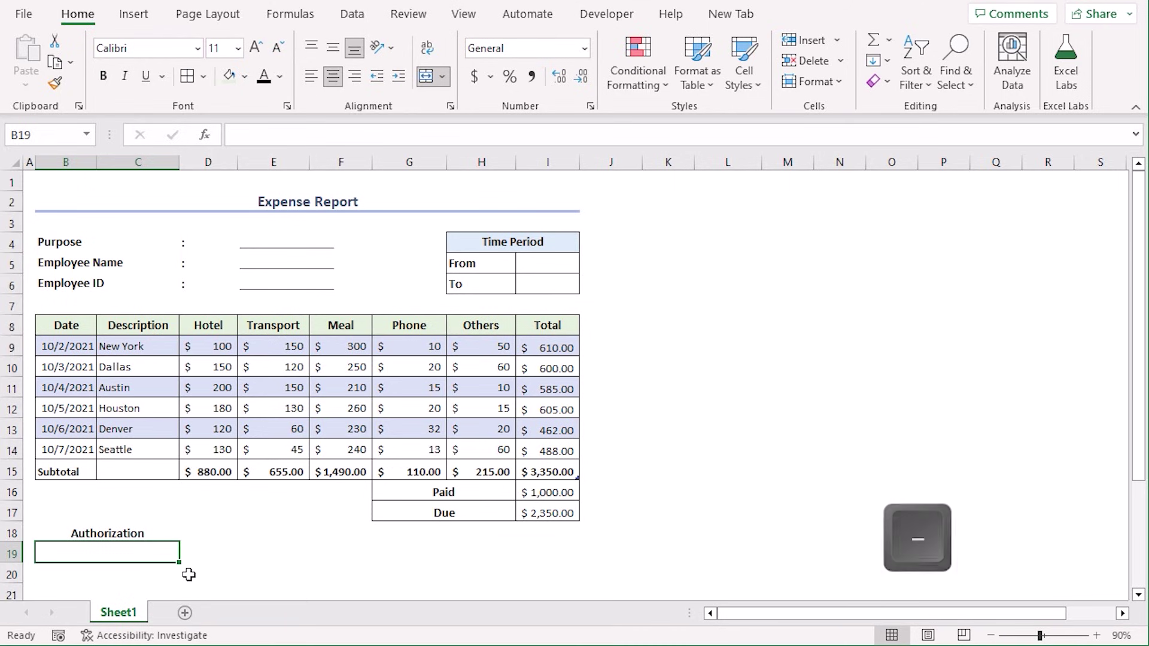
text(______________)
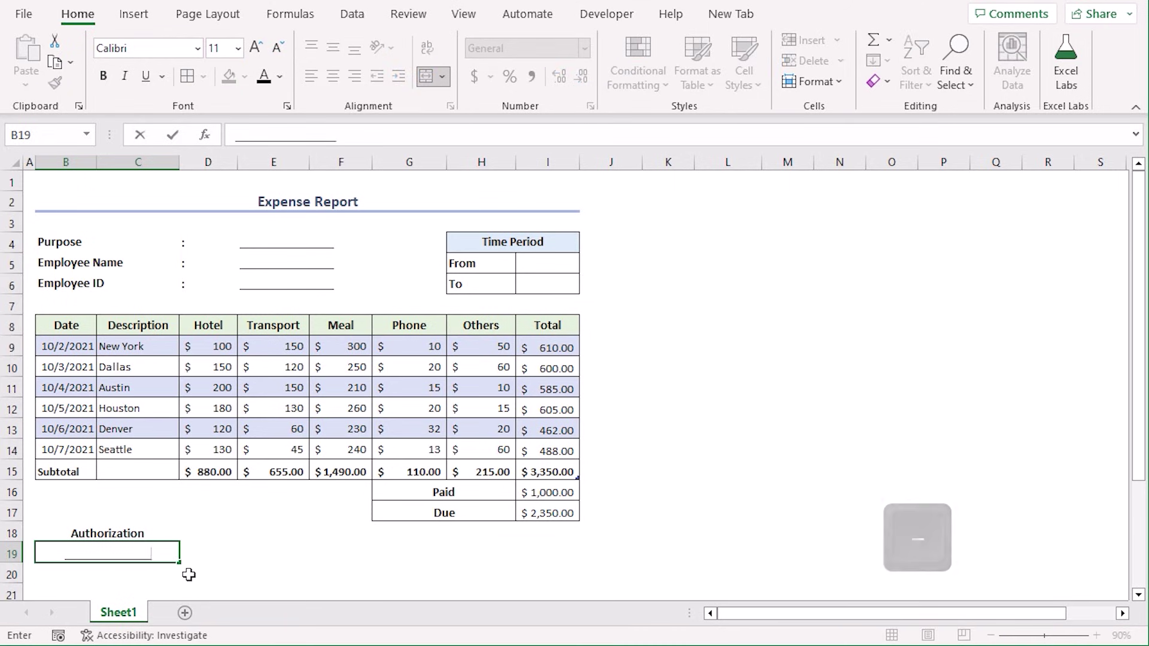
key(Return)
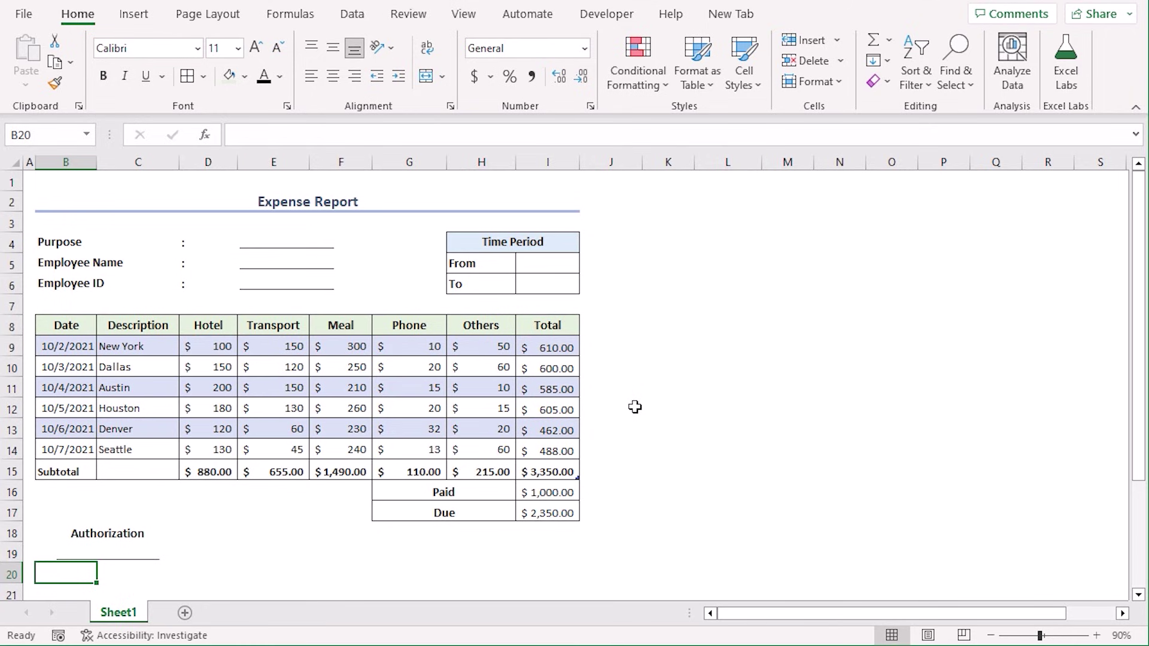
- Enter the employee's full name in cell E5 beside Employee Name
click(285, 267)
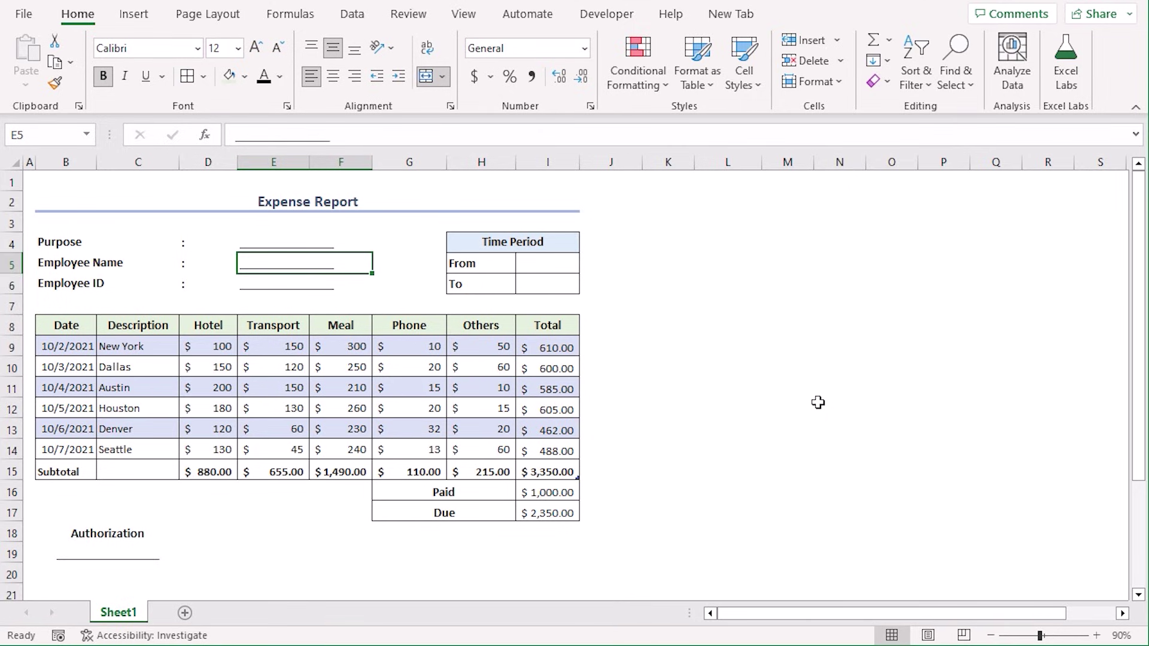
text(Charles Darwin)
key(Return)
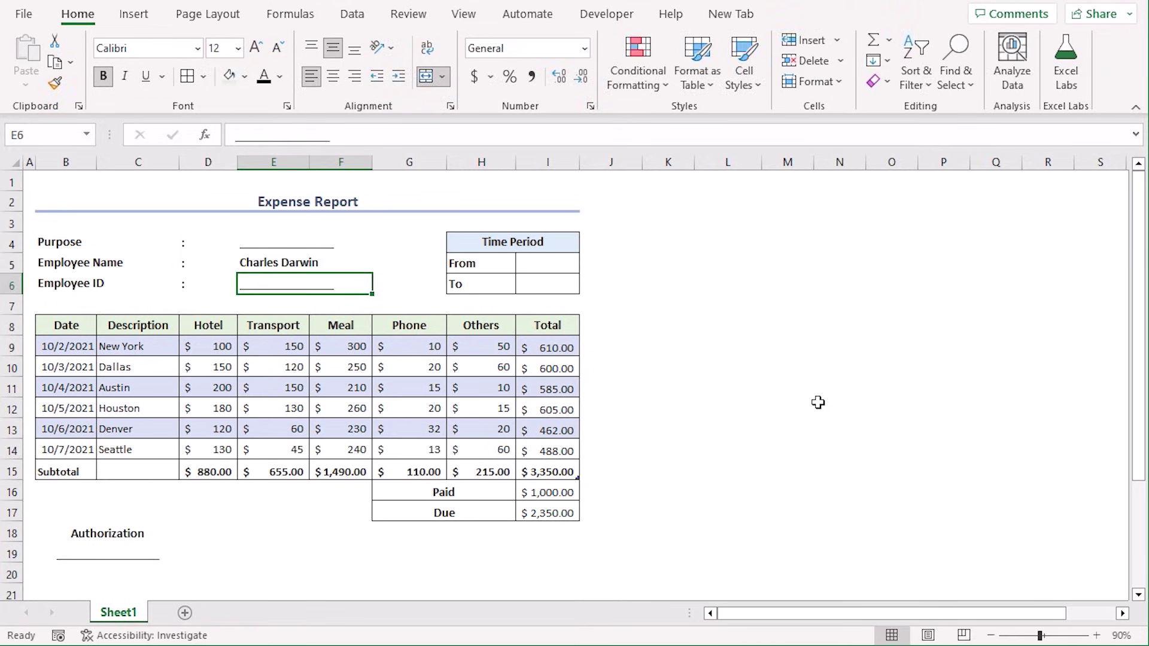